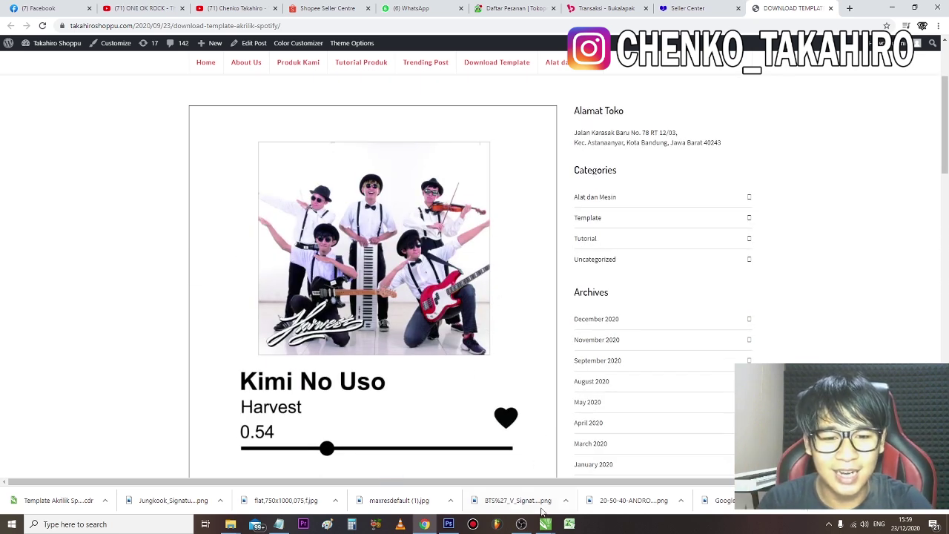
- Switch to CorelDRAW and examine the photo frame and play button in Template Akrilik Spotify.cdr
mouse_move(545, 523)
left_click(552, 486)
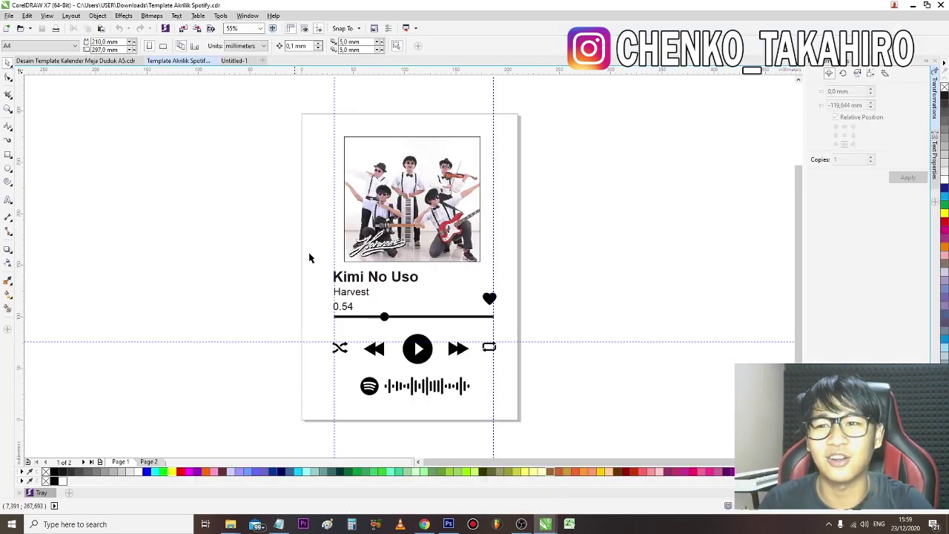
left_click(458, 222)
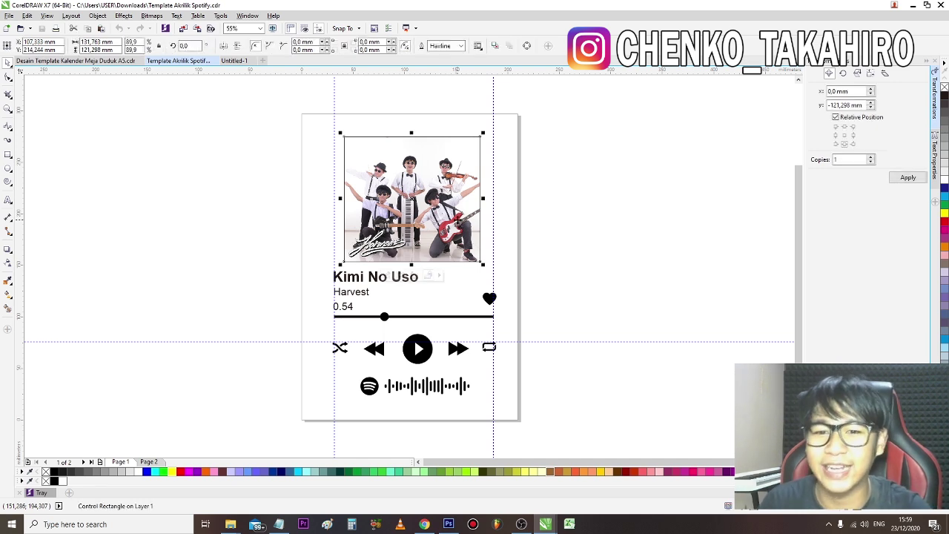
left_click(419, 348)
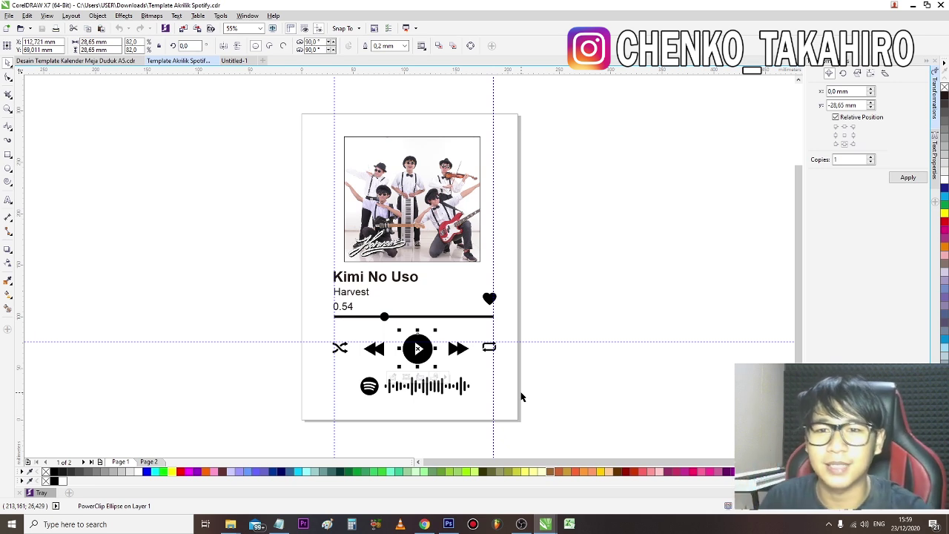
left_click(583, 265)
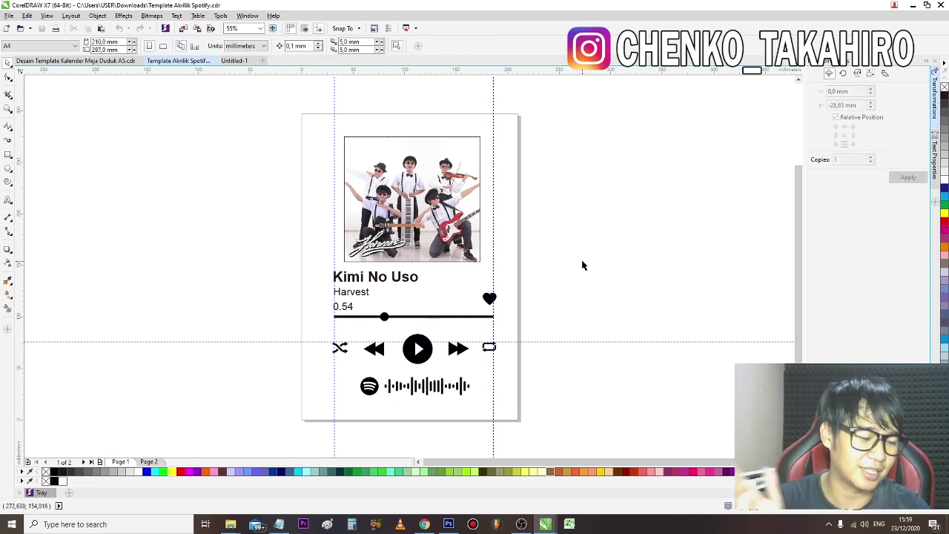
- In the Untitled-1 document, shorten the small template's outer frame from above to about 28 mm high, enclosing only the player section
left_click(238, 60)
left_click(502, 195)
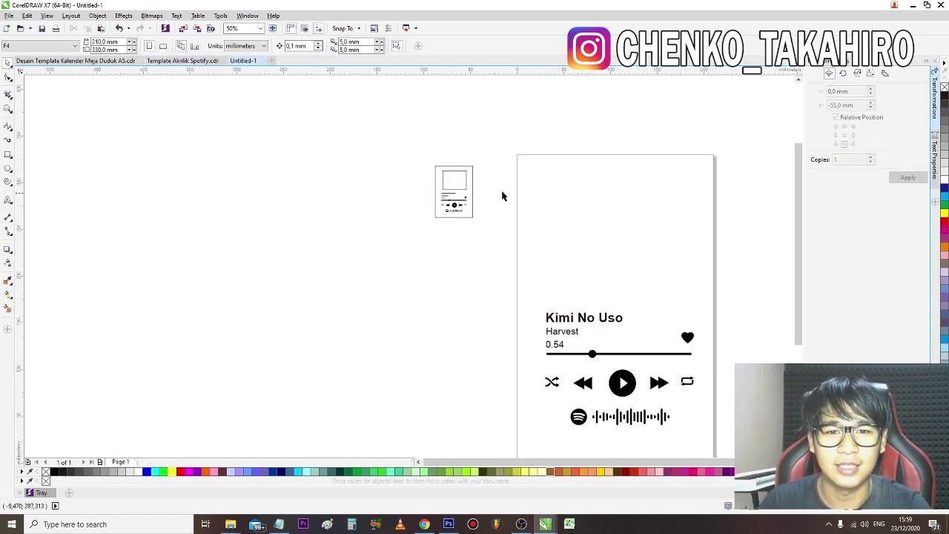
scroll(530, 188, "up", 1)
scroll(445, 191, "down", 1)
scroll(415, 192, "up", 3)
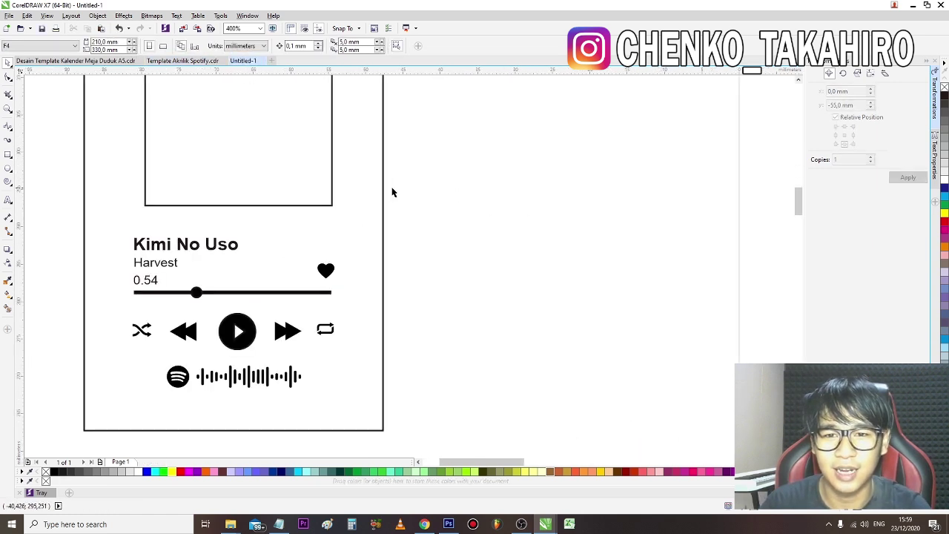
left_click(376, 186)
scroll(374, 187, "down", 2)
scroll(376, 175, "up", 1)
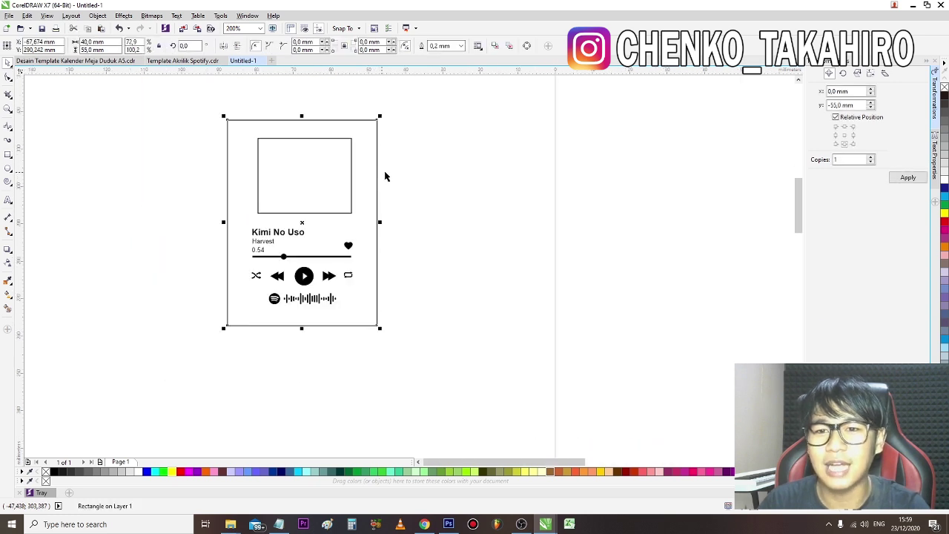
left_click_drag(301, 115, 302, 217)
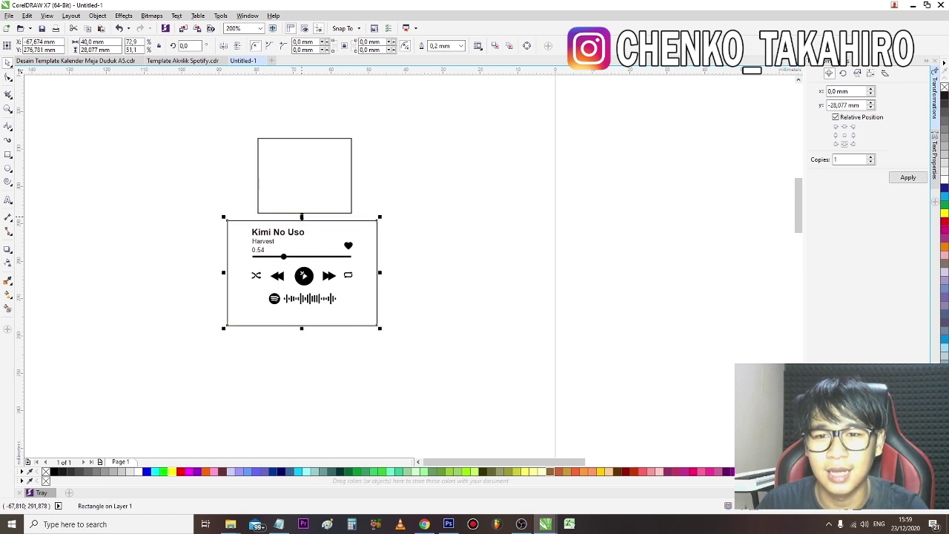
left_click(311, 196)
left_click(191, 201)
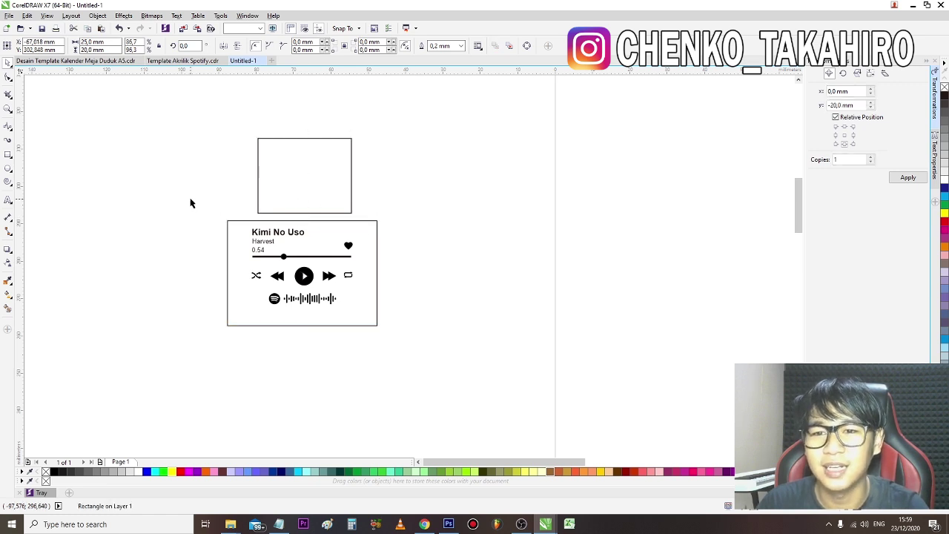
- Move the small framed player card onto the page, near its upper-left corner, leaving the photo rectangle off the page
scroll(210, 208, "down", 1)
scroll(223, 212, "up", 1)
scroll(176, 206, "down", 1)
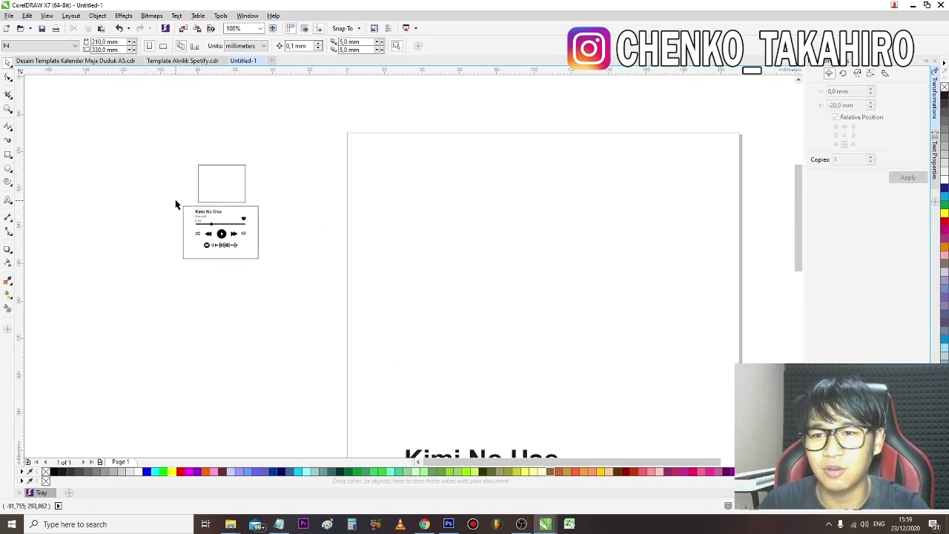
left_click_drag(283, 279, 282, 279)
left_click_drag(247, 250, 418, 182)
left_click(424, 176)
left_click(425, 168)
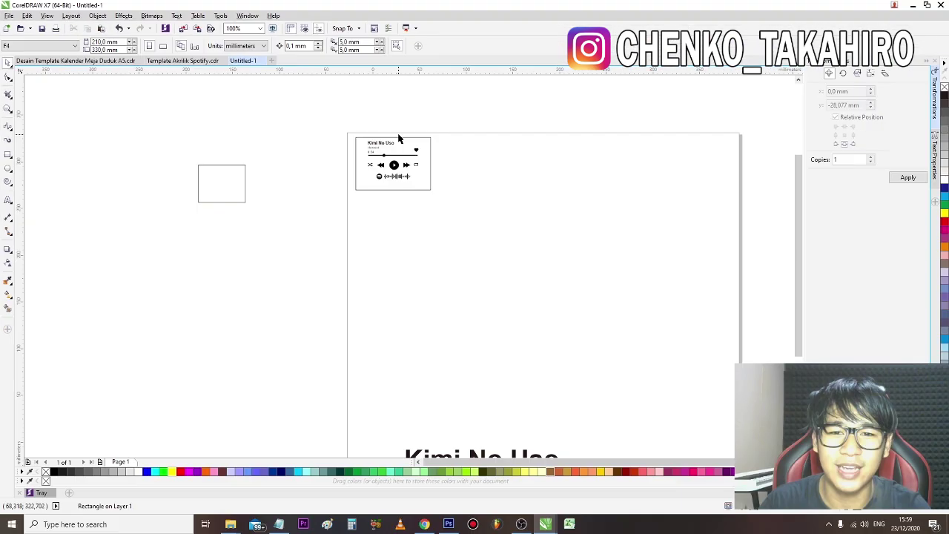
- Try to scale down the large Kimi No Uso player artwork on the page and undo the change
scroll(399, 139, "down", 2)
left_click(331, 405)
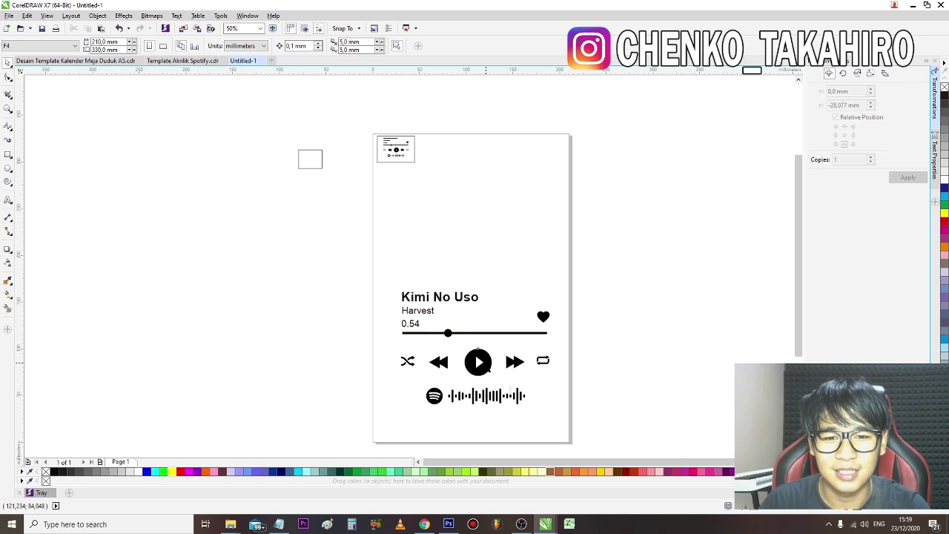
left_click_drag(350, 266, 314, 212)
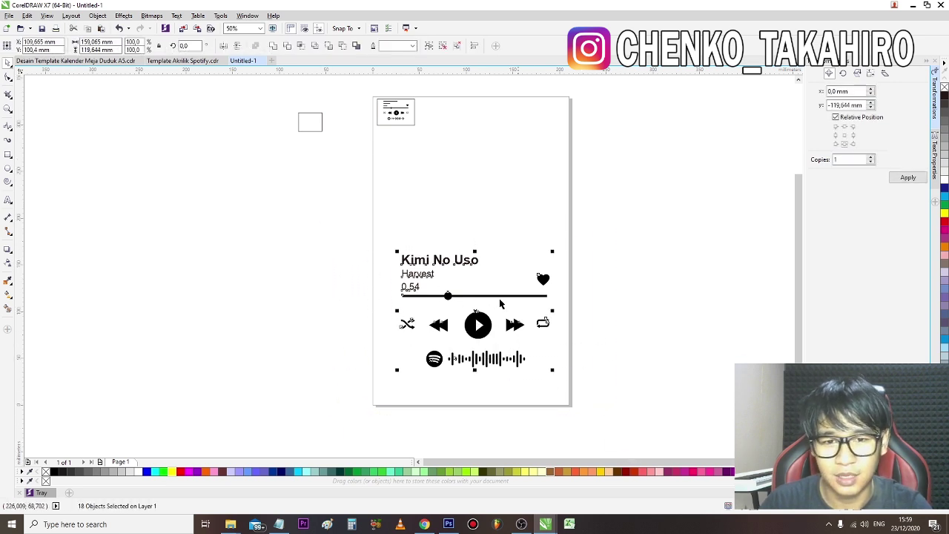
scroll(453, 266, "up", 5)
scroll(454, 265, "down", 3)
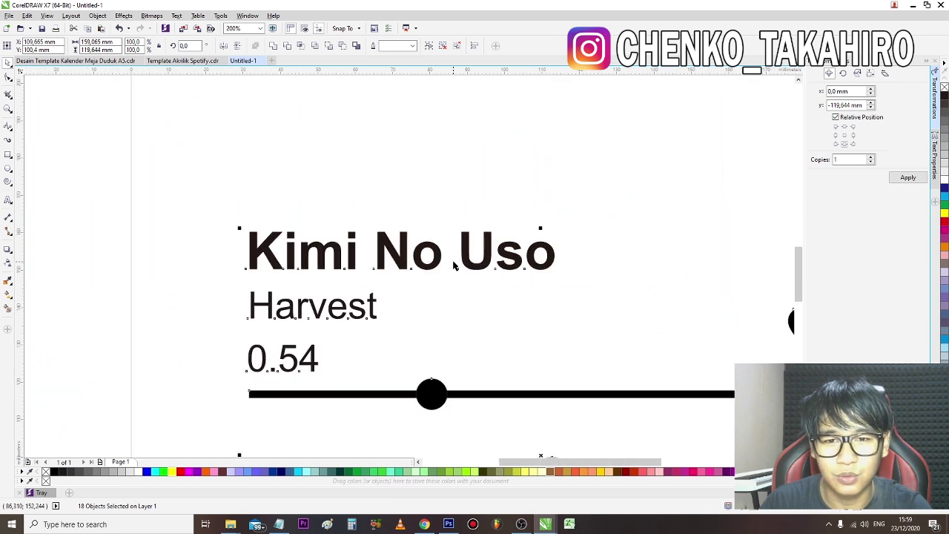
scroll(401, 319, "down", 2)
left_click_drag(454, 381, 370, 325)
key("ctrl+z")
key("ctrl+z")
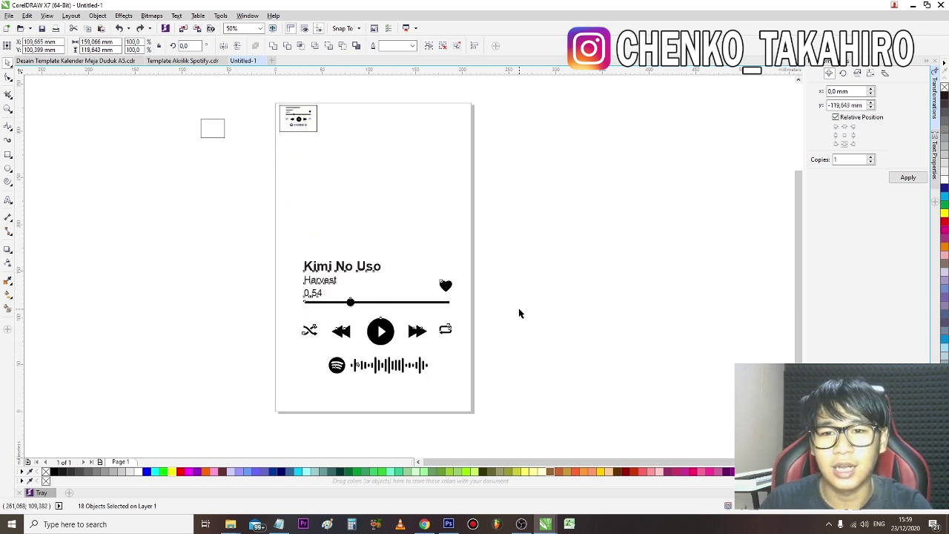
left_click(519, 310)
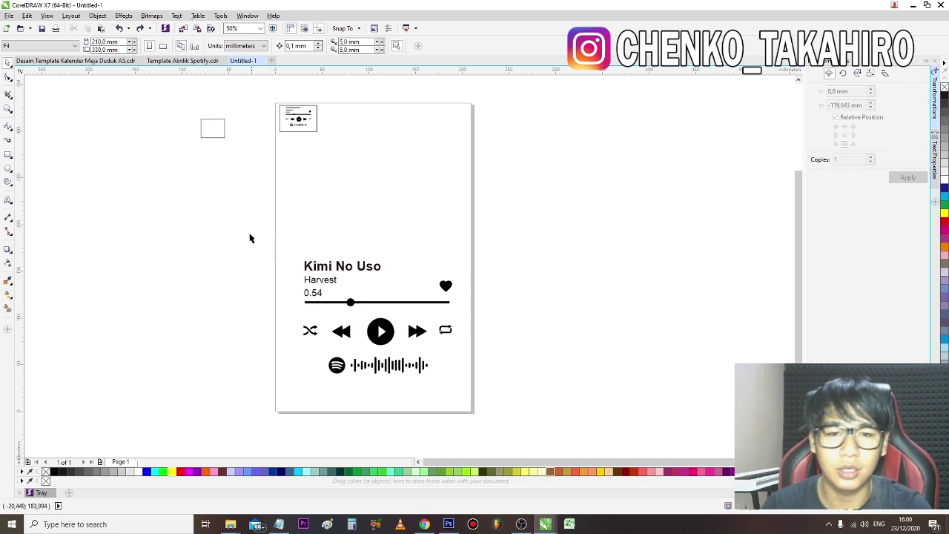
left_click_drag(246, 232, 513, 428)
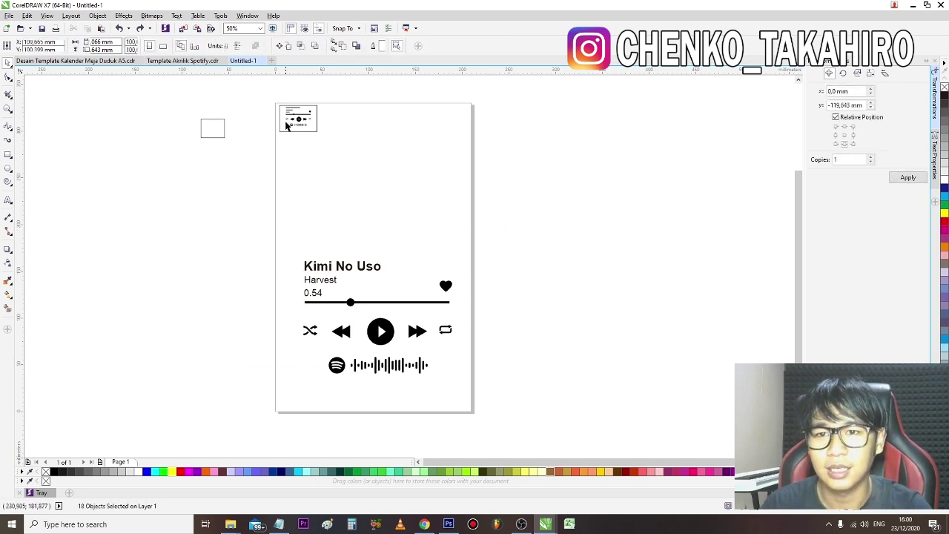
- Duplicate the small player card twice towards the right with a 40 mm horizontal offset, making a row of three adjoining cards
left_click_drag(286, 126, 291, 112)
scroll(292, 113, "up", 2)
left_click_drag(272, 153, 410, 253)
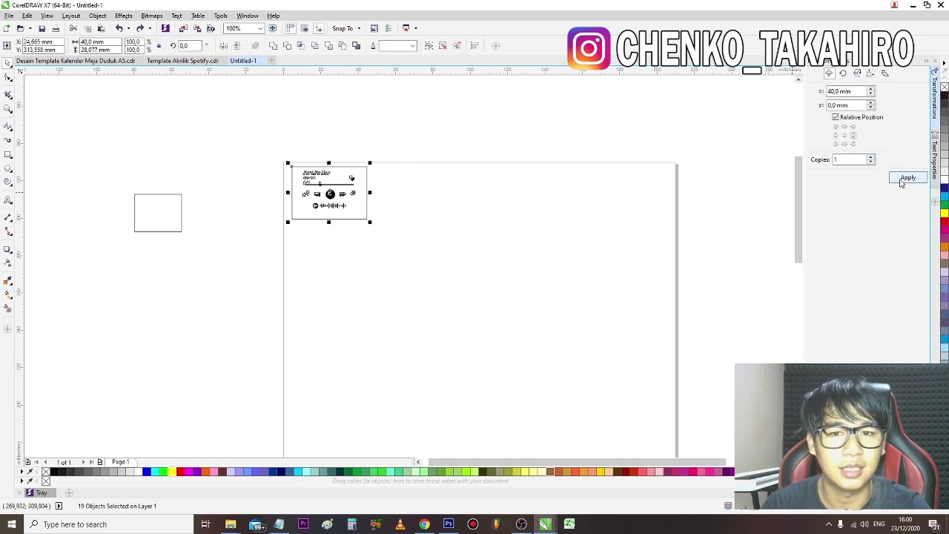
left_click(908, 177)
left_click(909, 177)
left_click(244, 157)
left_click_drag(218, 141, 582, 283)
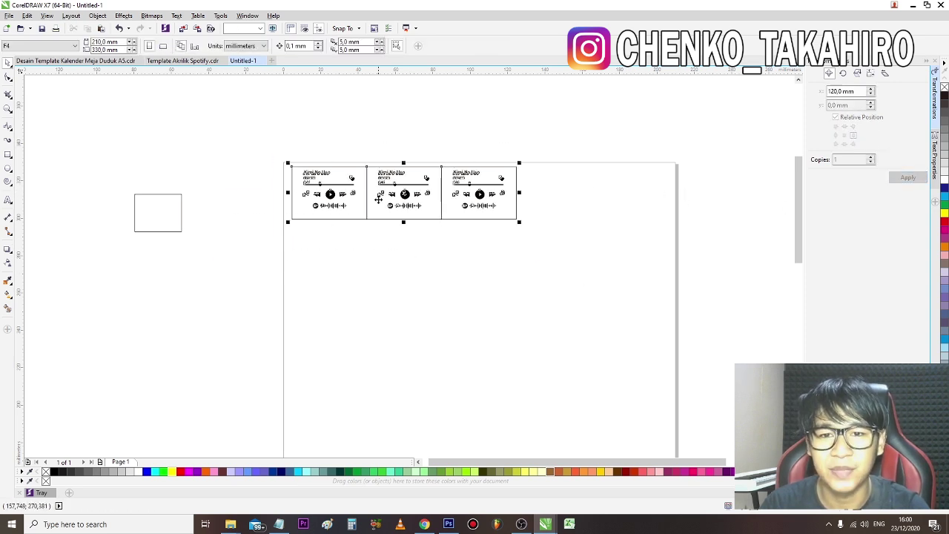
left_click(456, 286)
scroll(392, 186, "up", 2)
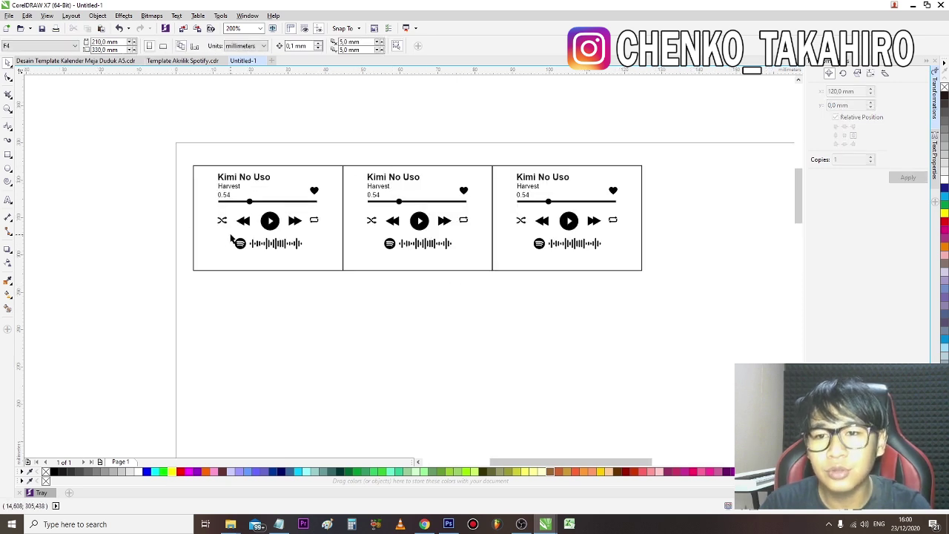
scroll(232, 238, "up", 2)
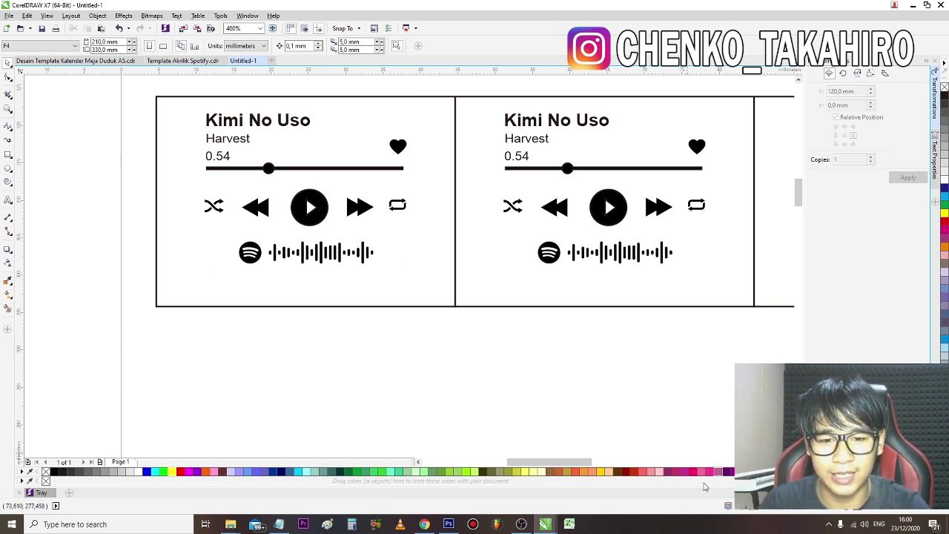
- Switch to Chrome and open the video "Cara Mudah Membuat SPOTIFY SCAN CODES" from the YouTube channel's video list
left_click(424, 524)
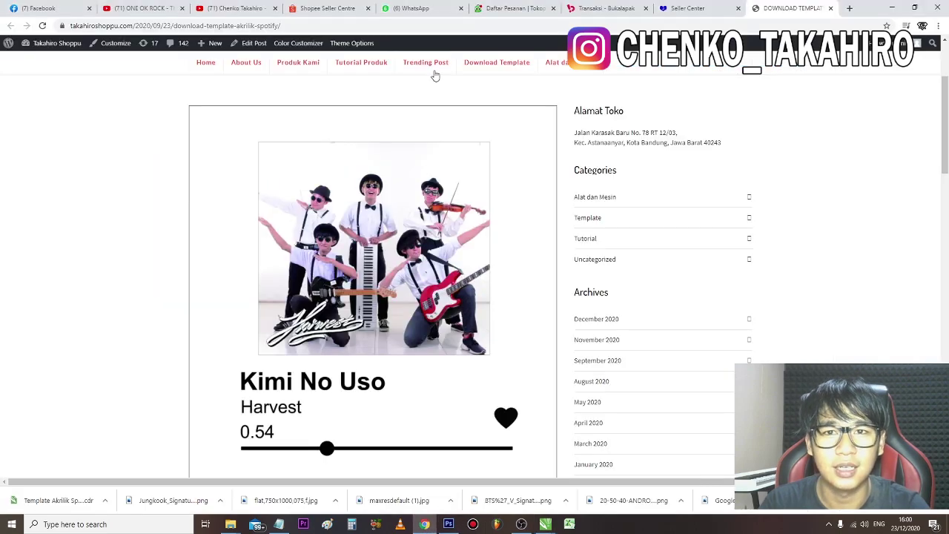
left_click(235, 7)
scroll(429, 289, "down", 10)
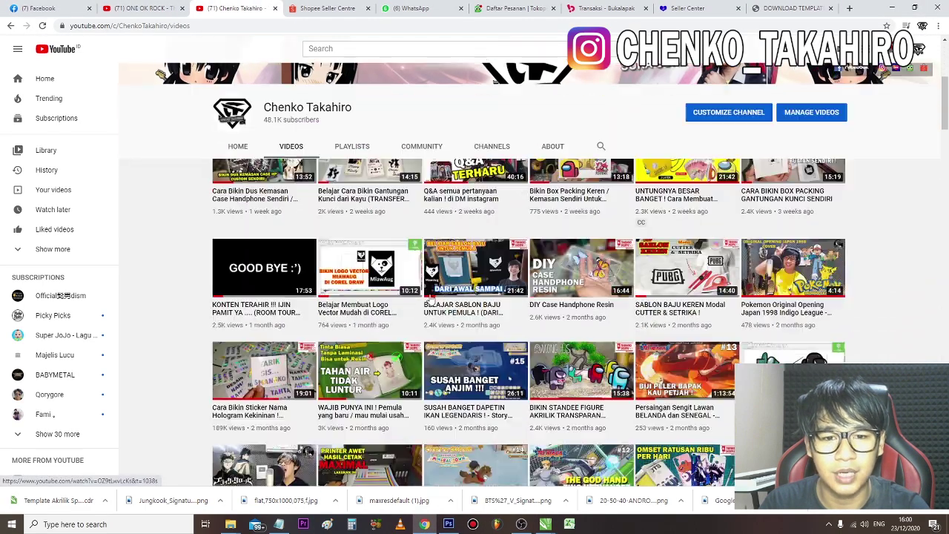
scroll(435, 306, "down", 6)
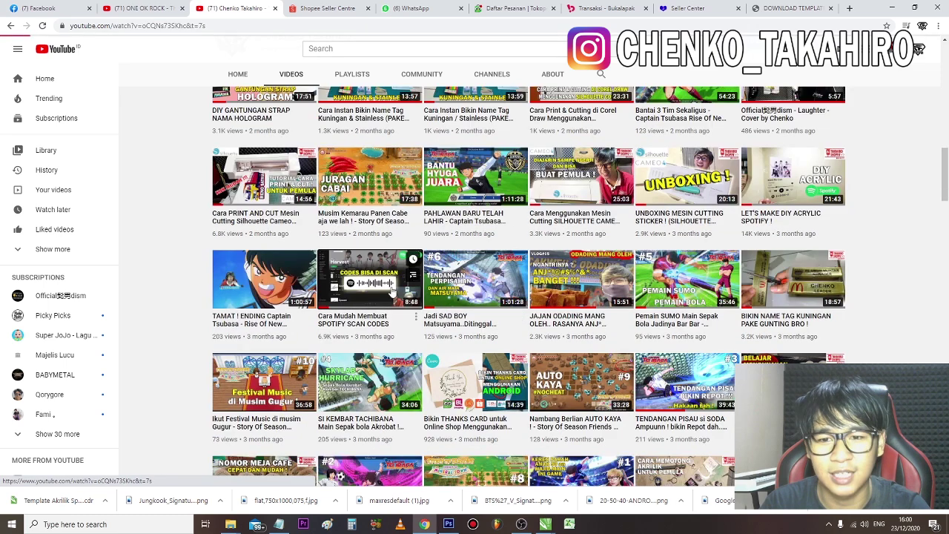
left_click(392, 290)
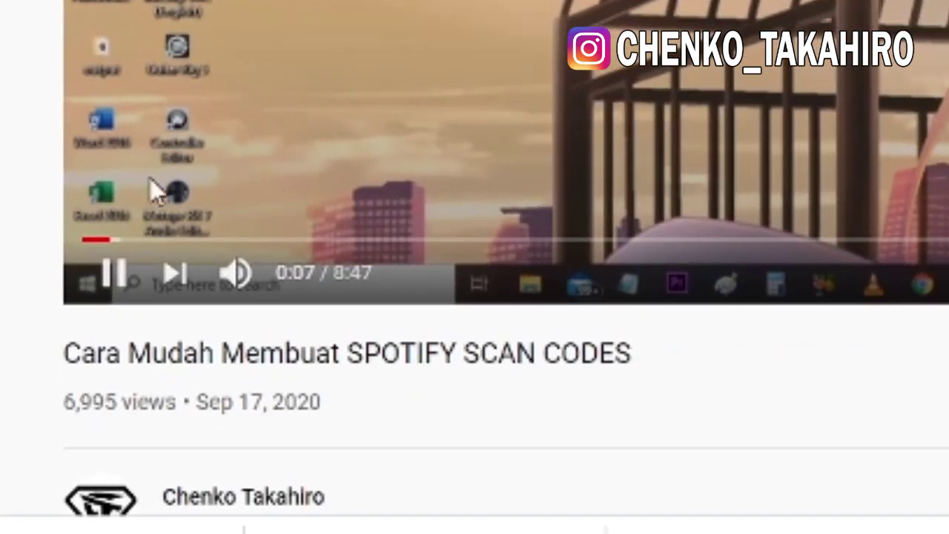
- Pause the Spotify scan codes video and skip ahead to review the Spotify Codes and web player parts and the description
left_click(111, 286)
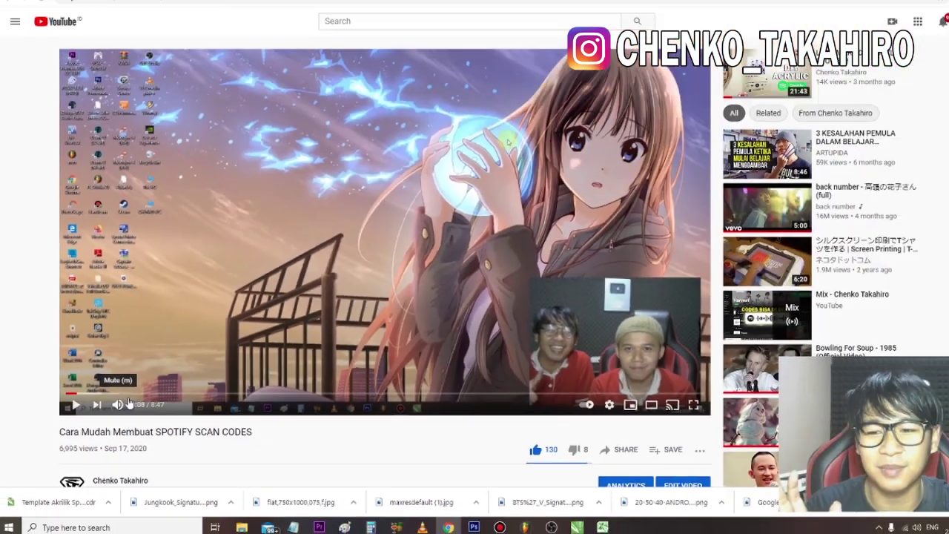
left_click(267, 250)
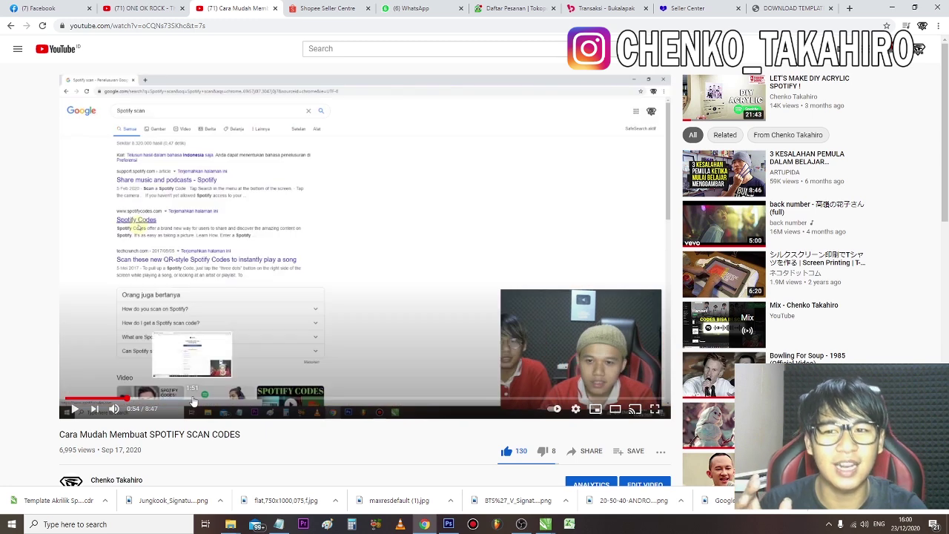
left_click(186, 401)
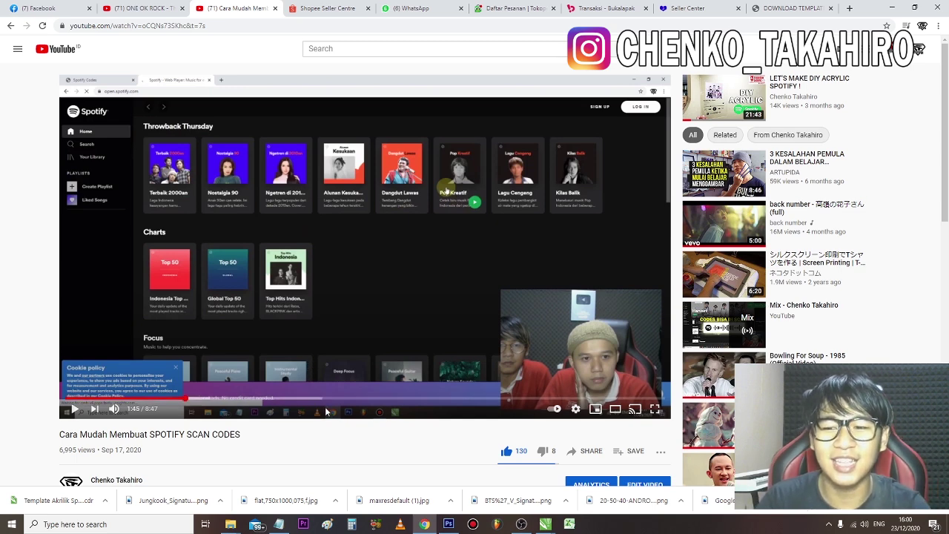
scroll(186, 367, "down", 1)
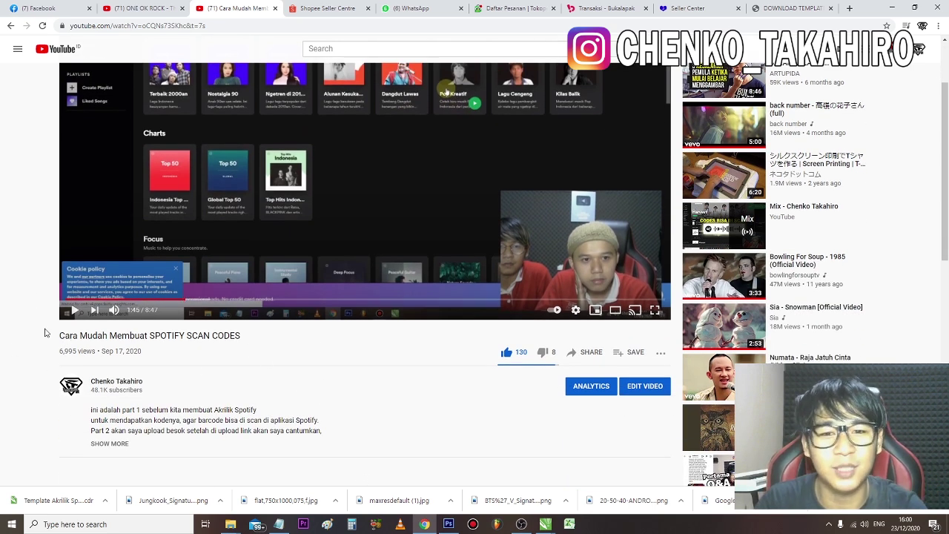
- Switch back to the Untitled-1 document in CorelDRAW and inspect the row of three player cards
left_click(546, 524)
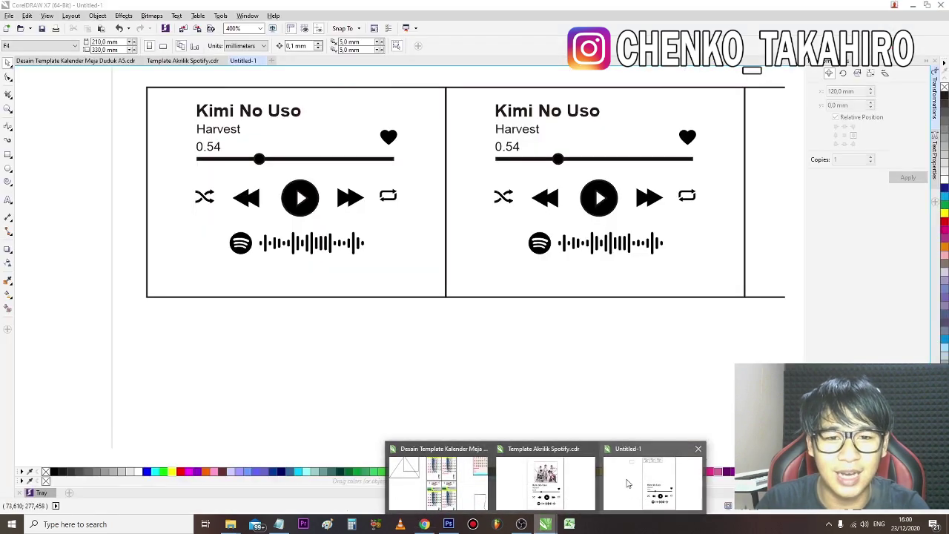
left_click(627, 484)
scroll(361, 364, "down", 2)
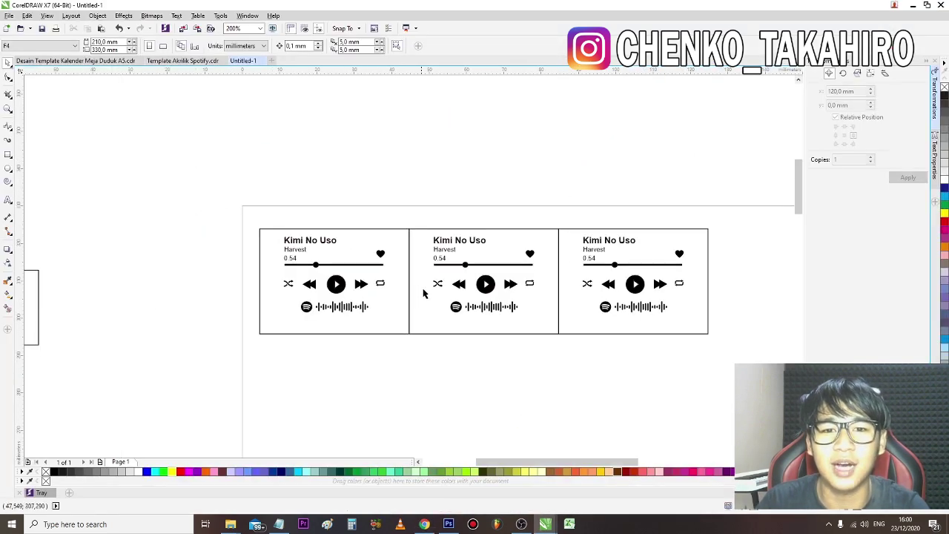
scroll(477, 276, "up", 2)
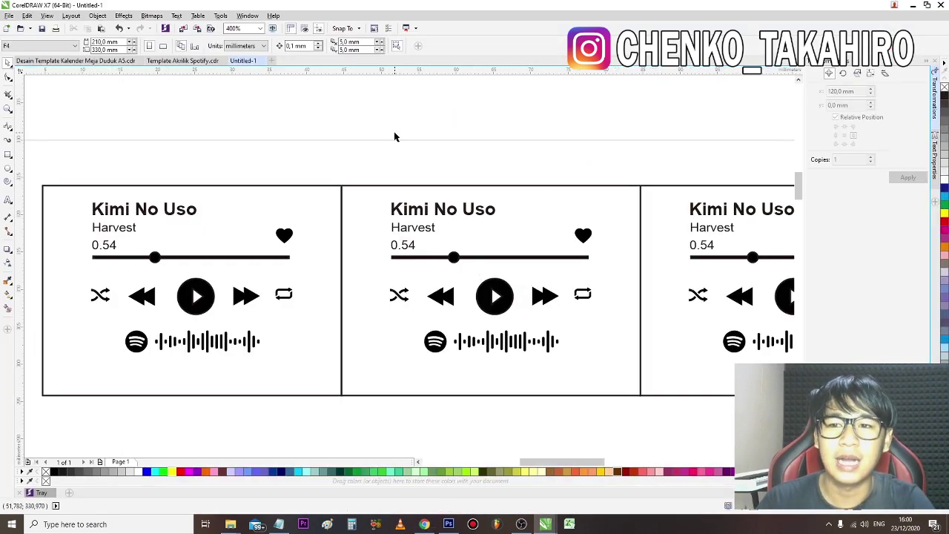
- Try to move the scan code bars in the middle card upward and undo the move
left_click(414, 210)
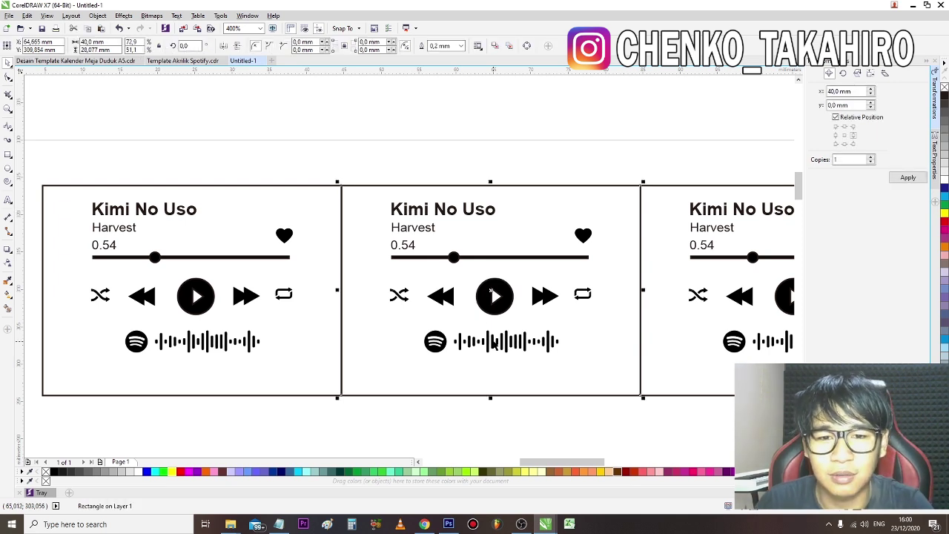
left_click_drag(495, 343, 495, 296)
key("ctrl+z")
left_click(392, 206)
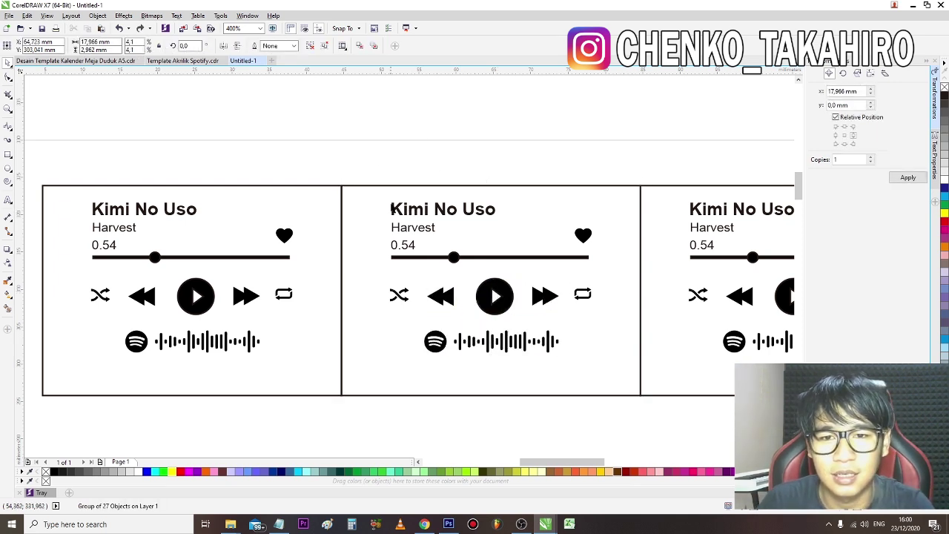
- Move the middle card's outline rectangle about 35 mm down, away from its player artwork
scroll(453, 257, "down", 2)
left_click_drag(486, 337, 502, 427)
scroll(469, 276, "up", 2)
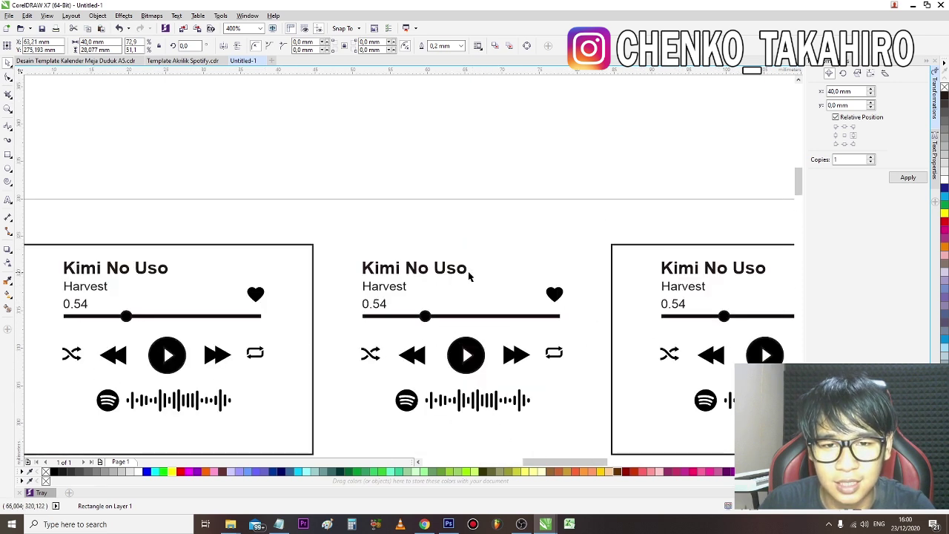
- Replace the artist name in the middle card with BTS
double_click(404, 286)
double_click(402, 285)
type("BTS")
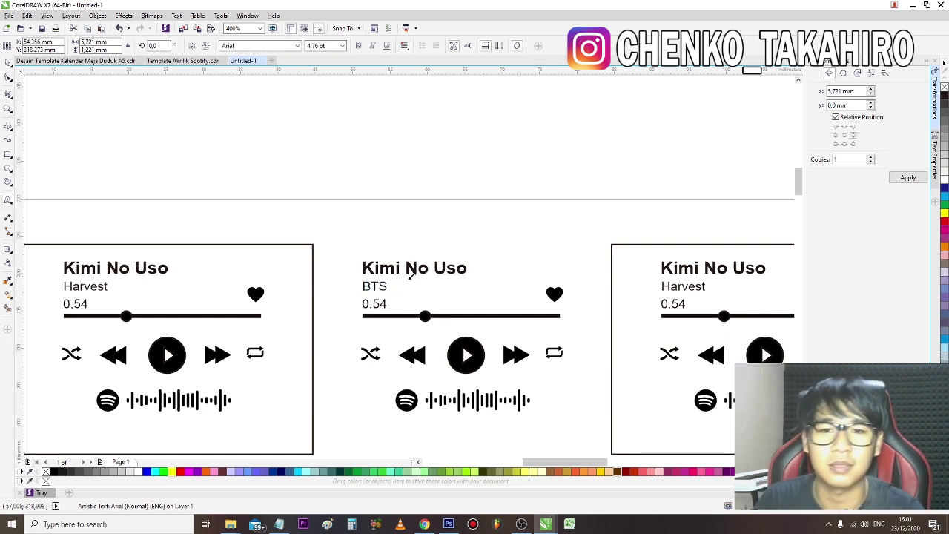
key("Escape")
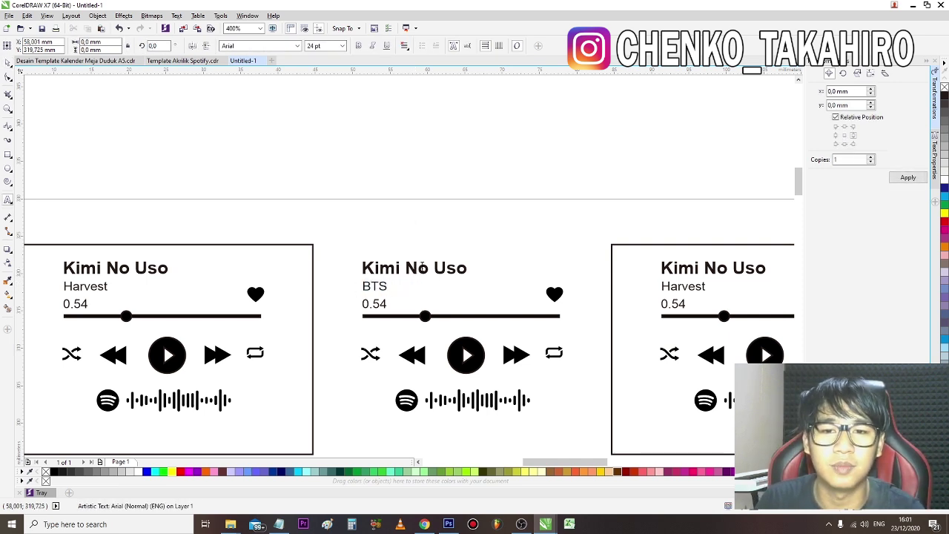
- Replace the song title in the middle card with DYANAMITE
left_click(451, 267)
double_click(459, 269)
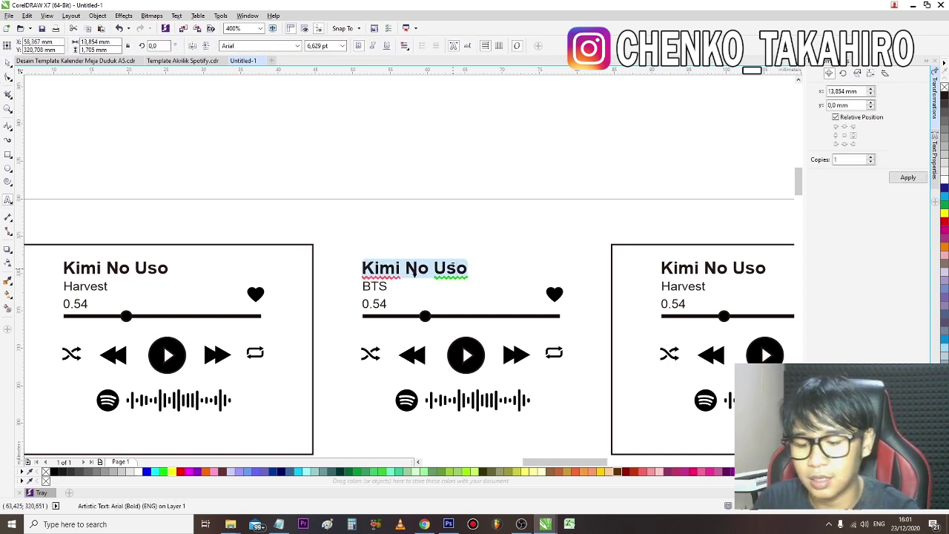
type("DYA")
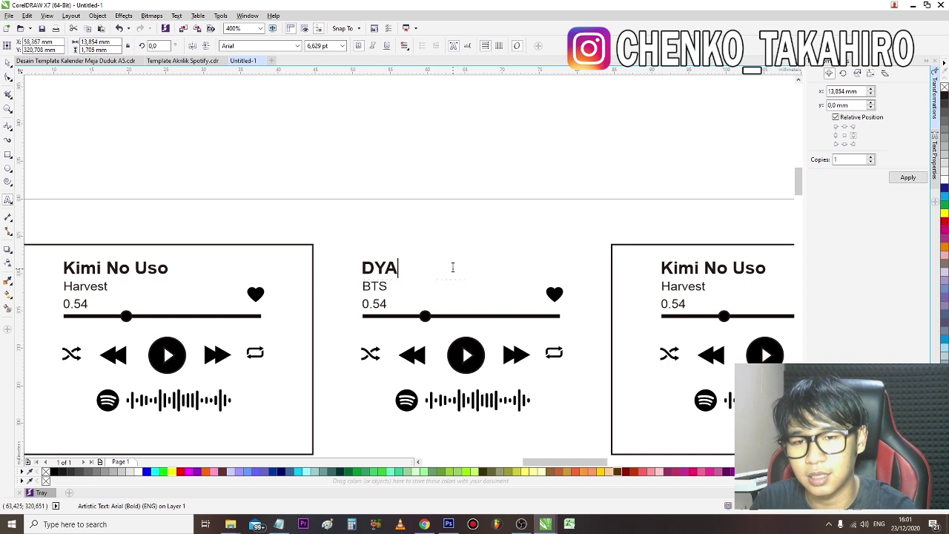
type("NIME")
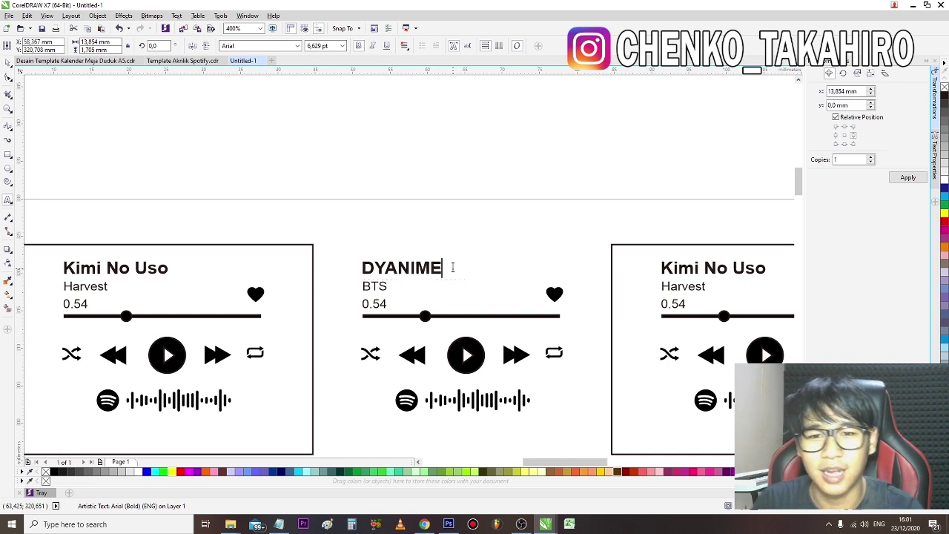
key("BackSpace")
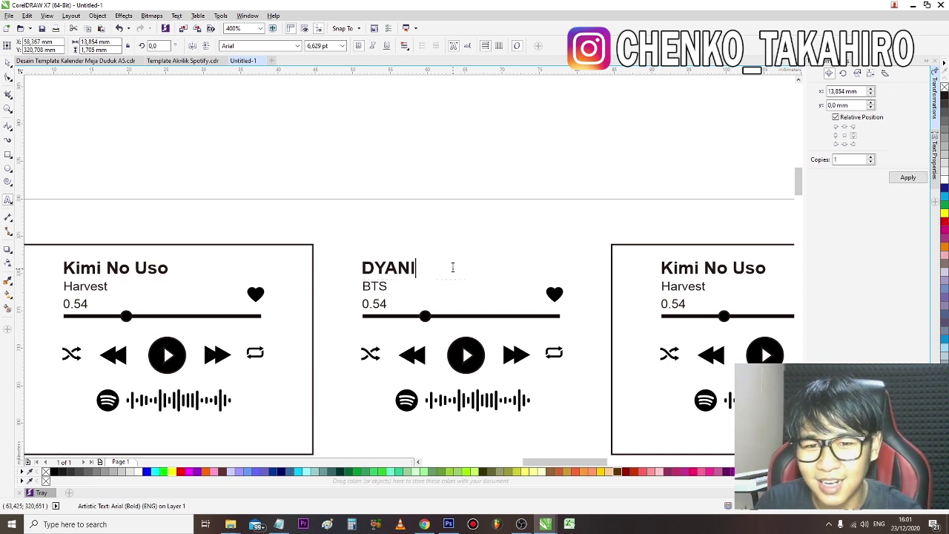
type("MITE")
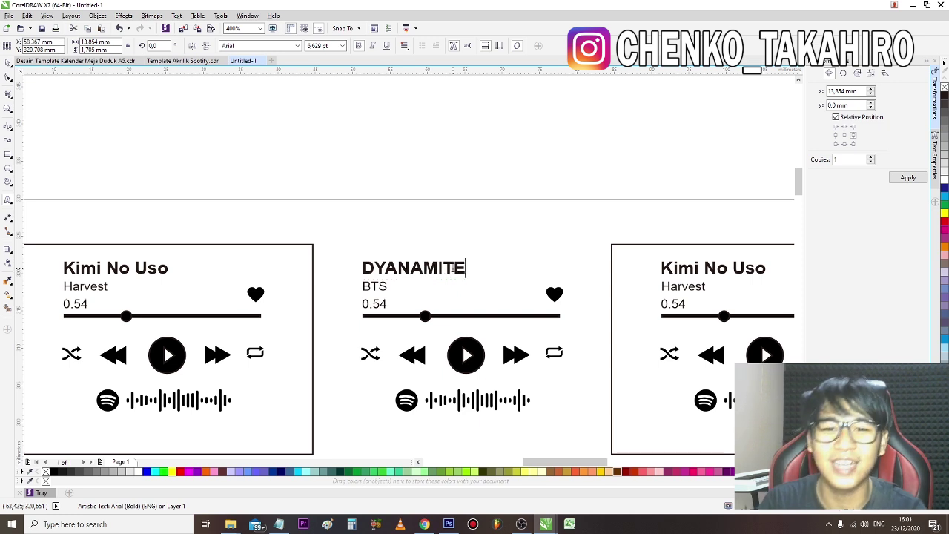
key("ctrl+space")
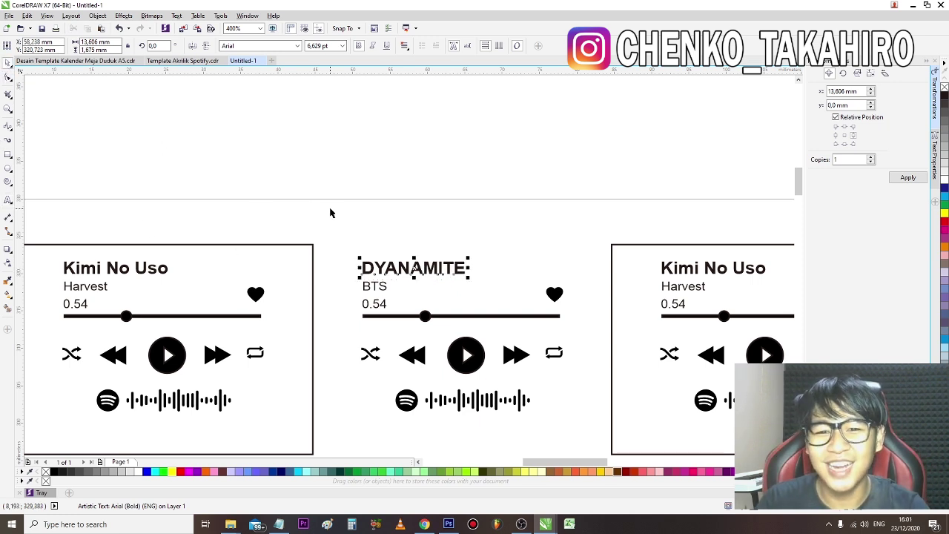
- Move the empty outline rectangle about 6 mm up, closer to the middle card's artwork
scroll(331, 212, "down", 2)
scroll(358, 232, "up", 1)
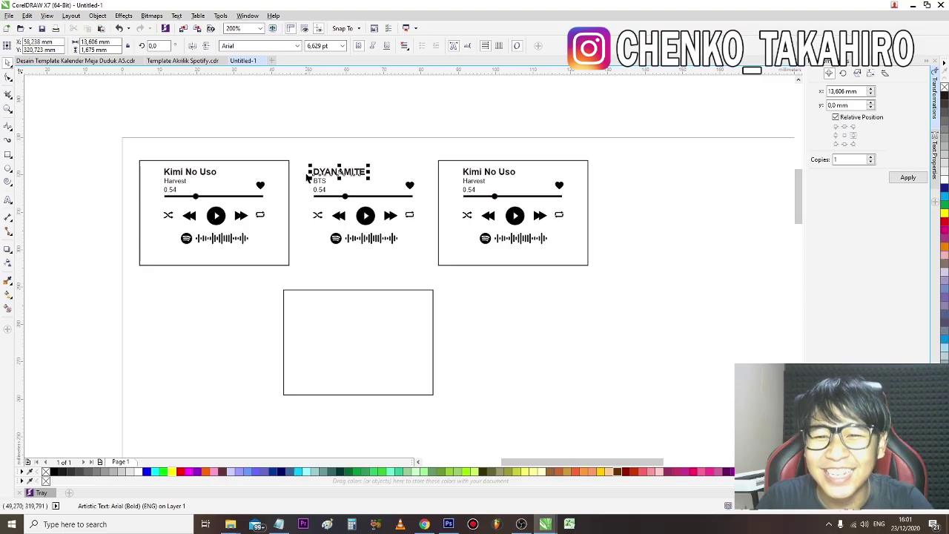
left_click_drag(377, 322, 376, 288)
- Set the middle card's elapsed time to 0.32 and shift its progress knob back along the bar to about X 56.9 mm
scroll(326, 189, "up", 2)
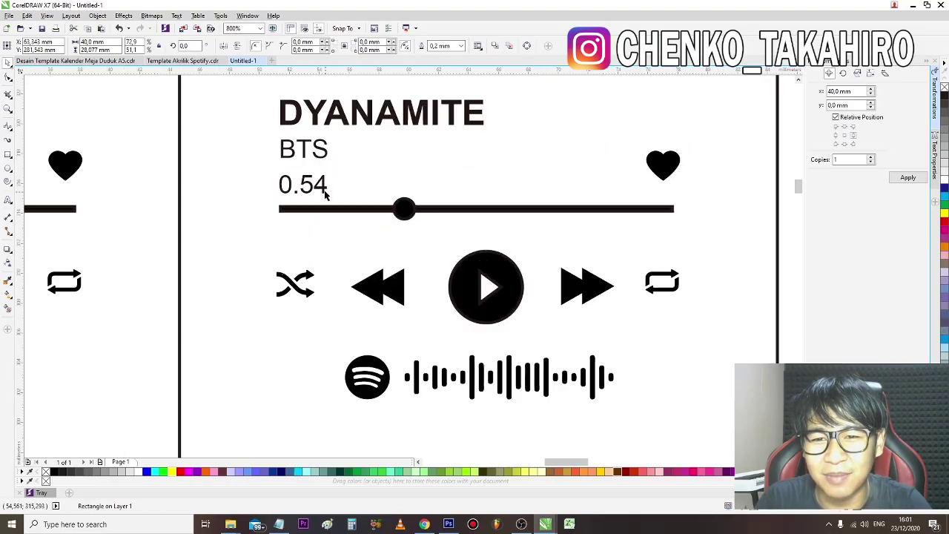
double_click(329, 184)
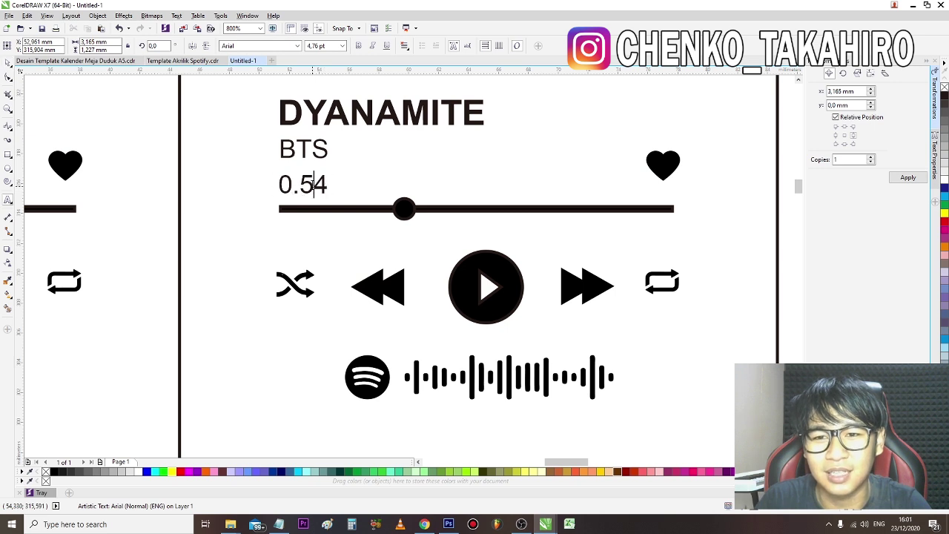
left_click_drag(302, 184, 360, 183)
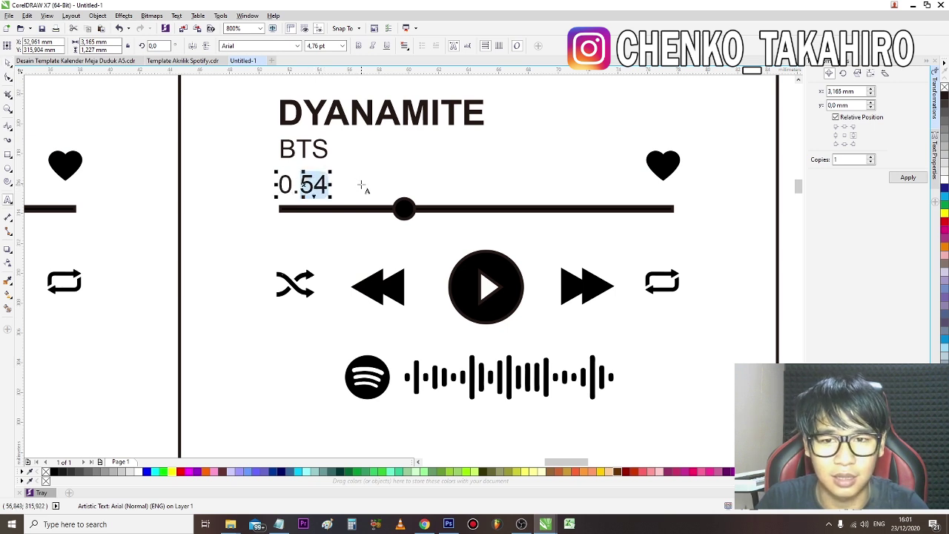
type("32")
key("Escape")
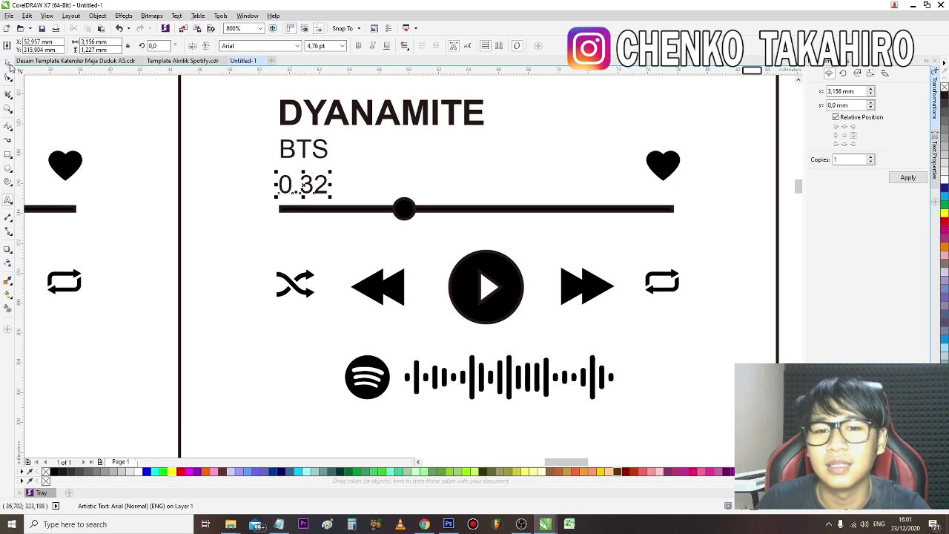
left_click_drag(405, 208, 362, 208)
scroll(365, 210, "down", 3)
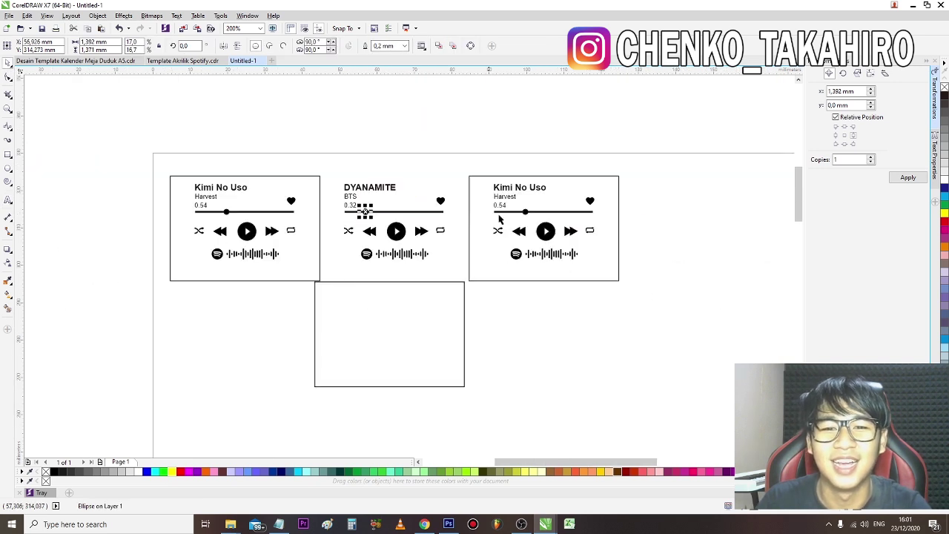
- Replace the song title in the third card with Shiawase
scroll(565, 198, "up", 2)
left_click(515, 188)
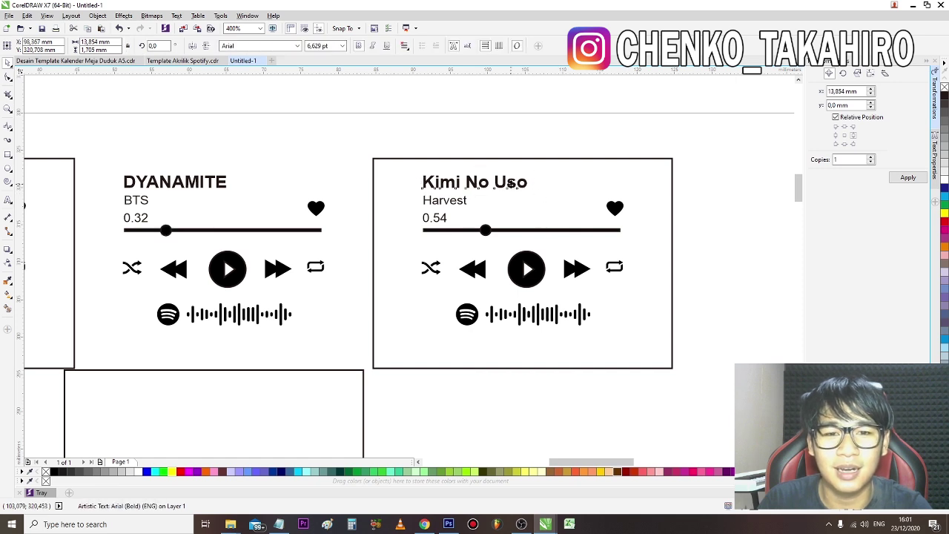
double_click(510, 184)
key("ctrl+a")
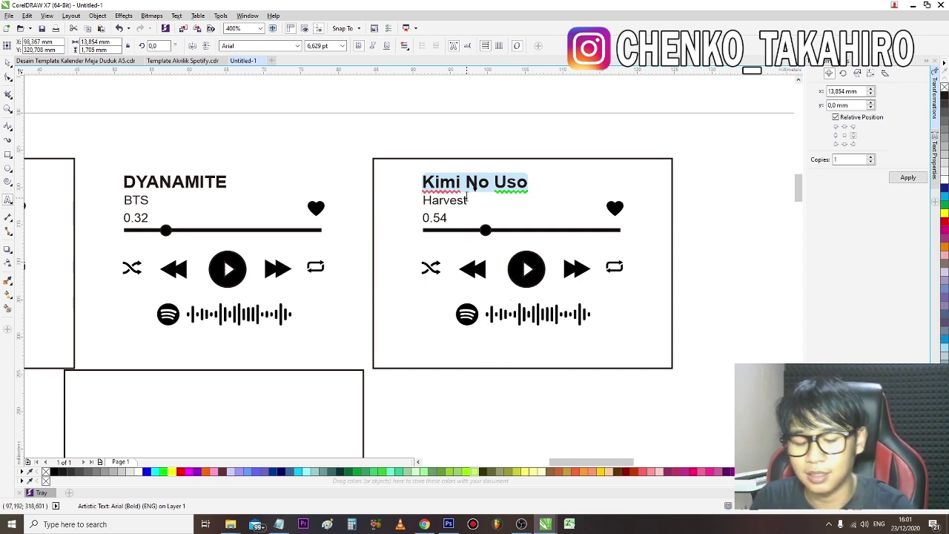
type("SD")
key("BackSpace")
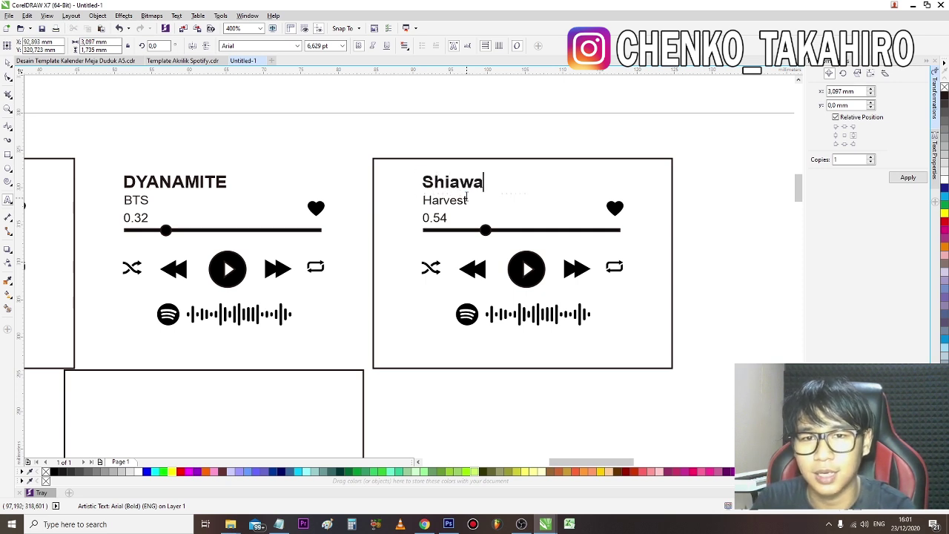
- Replace the artist name in the third card with Back Number
double_click(445, 201)
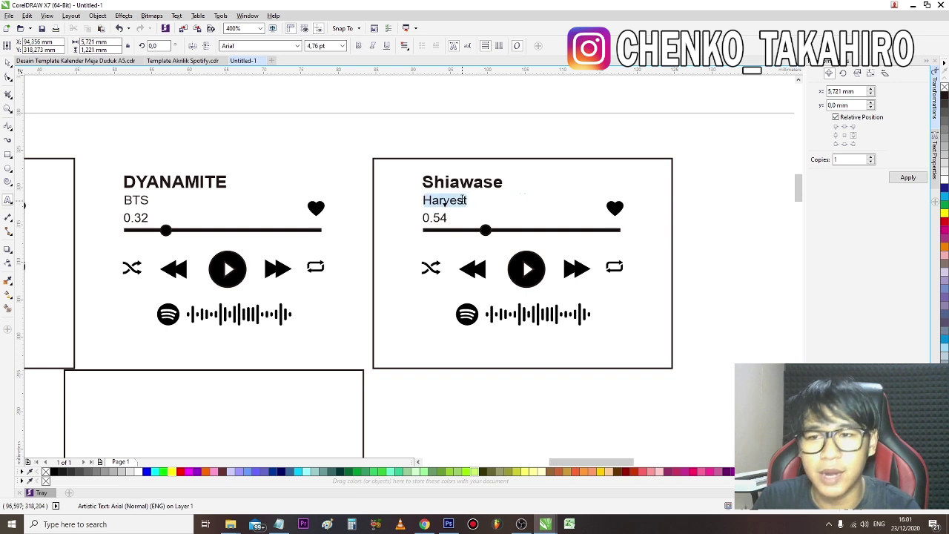
type("Back Number")
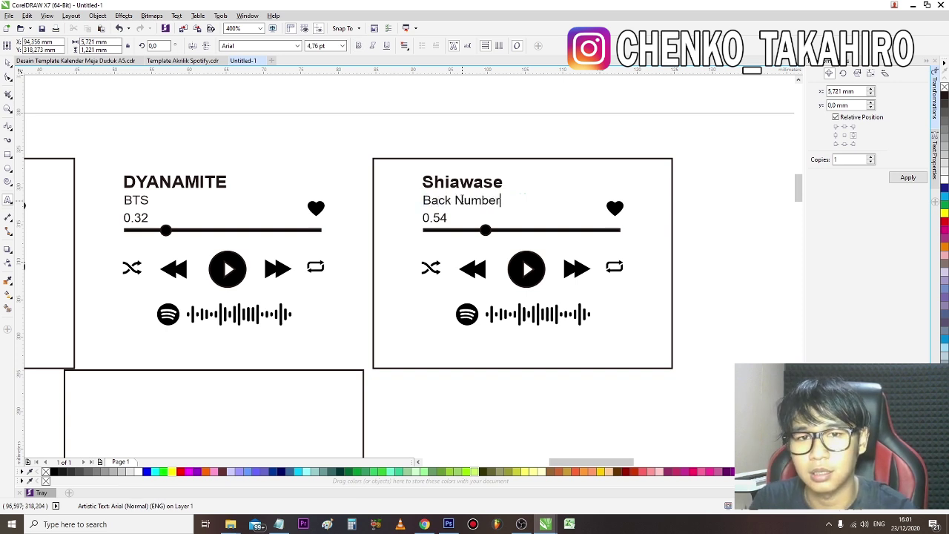
scroll(401, 195, "down", 2)
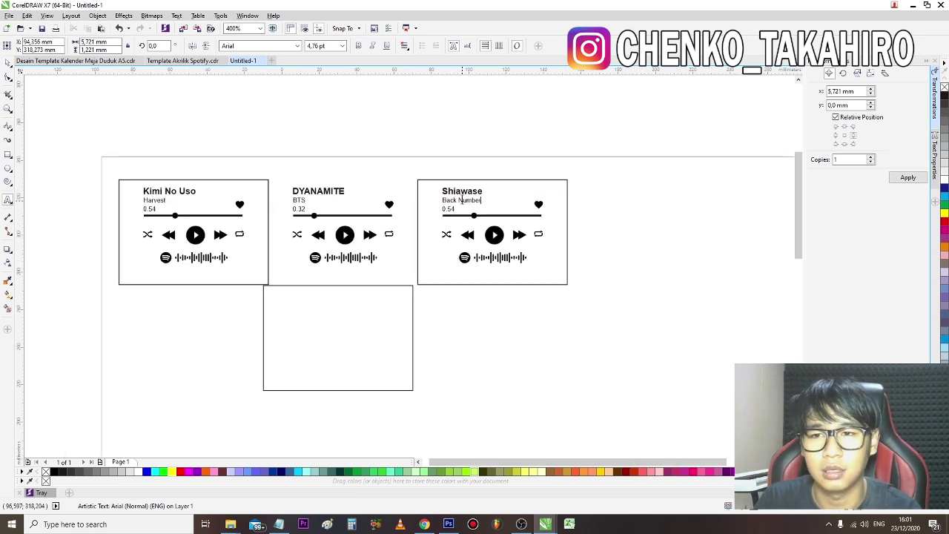
scroll(401, 196, "up", 3)
type("ack Number")
scroll(402, 196, "down", 2)
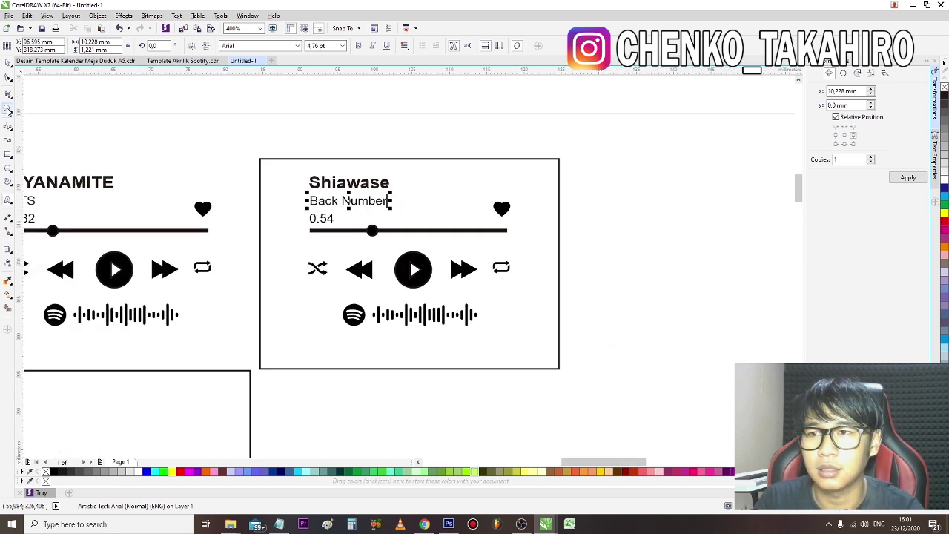
- Set the third card's elapsed time to 2.32 and move its progress knob forward along the bar to about X 110.2 mm
scroll(401, 196, "up", 2)
left_click(346, 229)
double_click(365, 230)
type("2")
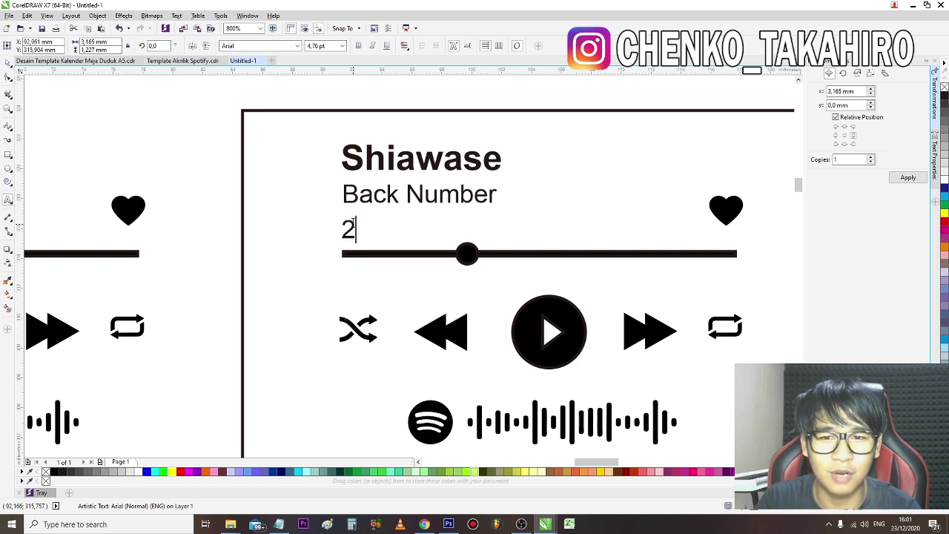
type(".32")
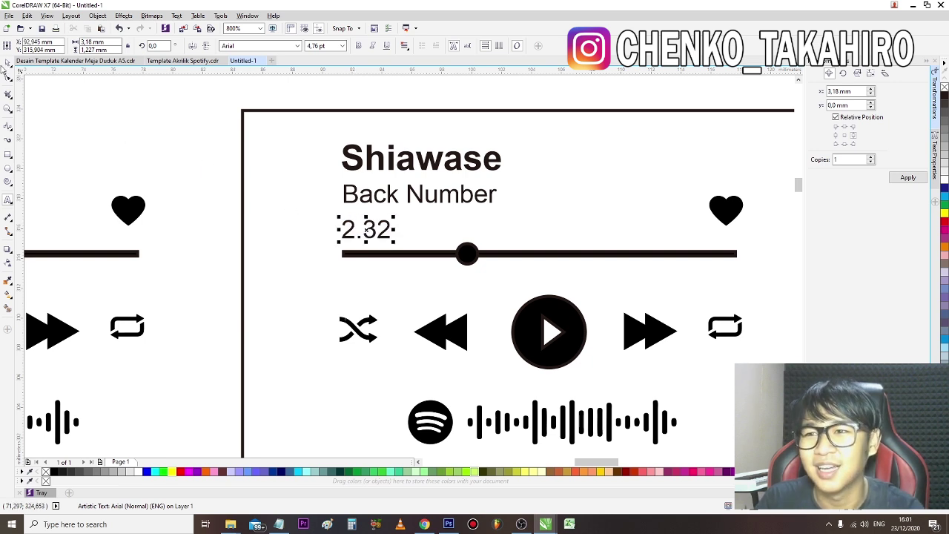
scroll(571, 212, "down", 2)
scroll(673, 233, "up", 2)
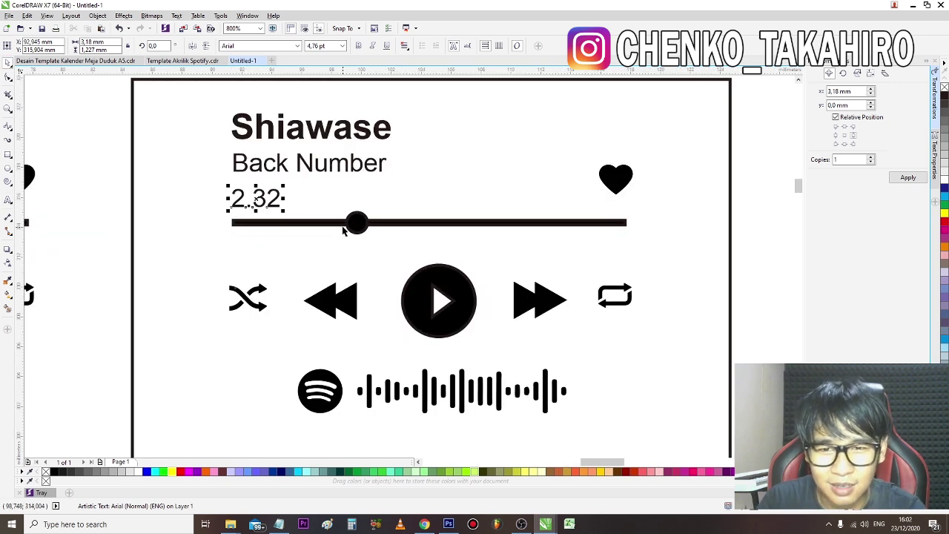
left_click_drag(356, 225, 511, 229)
scroll(349, 300, "down", 2)
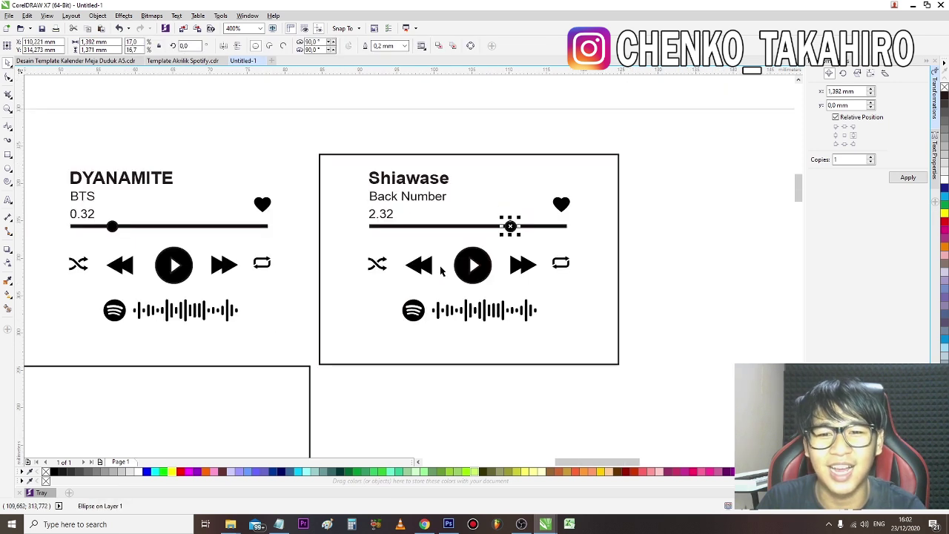
- Try to move the Spotify logo and code bars of the middle card down to the right and undo the move
scroll(223, 328, "down", 2)
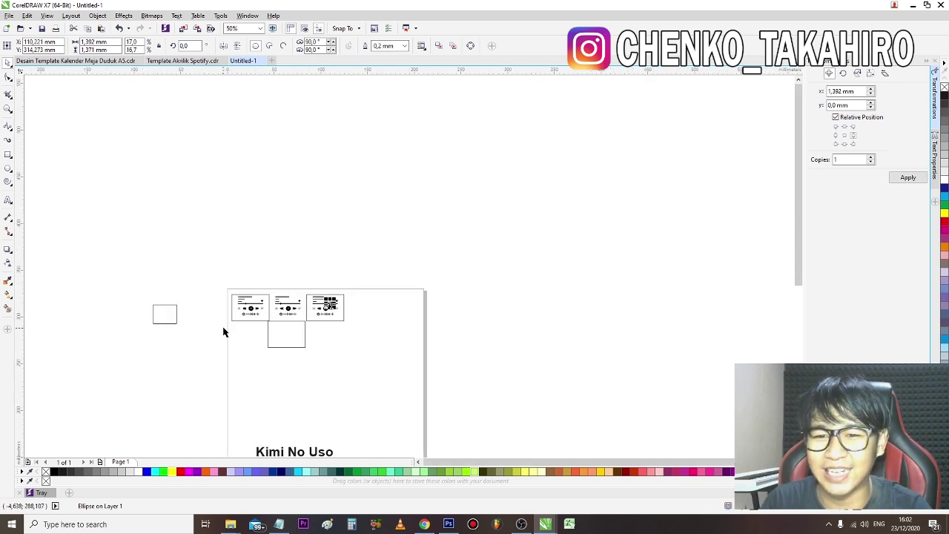
scroll(275, 318, "up", 1)
scroll(313, 301, "up", 2)
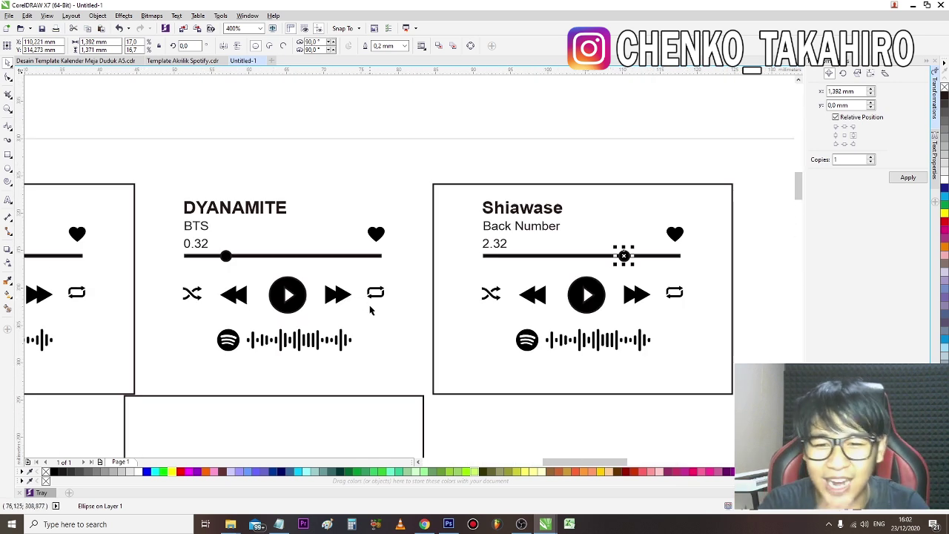
left_click_drag(186, 327, 407, 384)
left_click_drag(313, 343, 345, 369)
key("Escape")
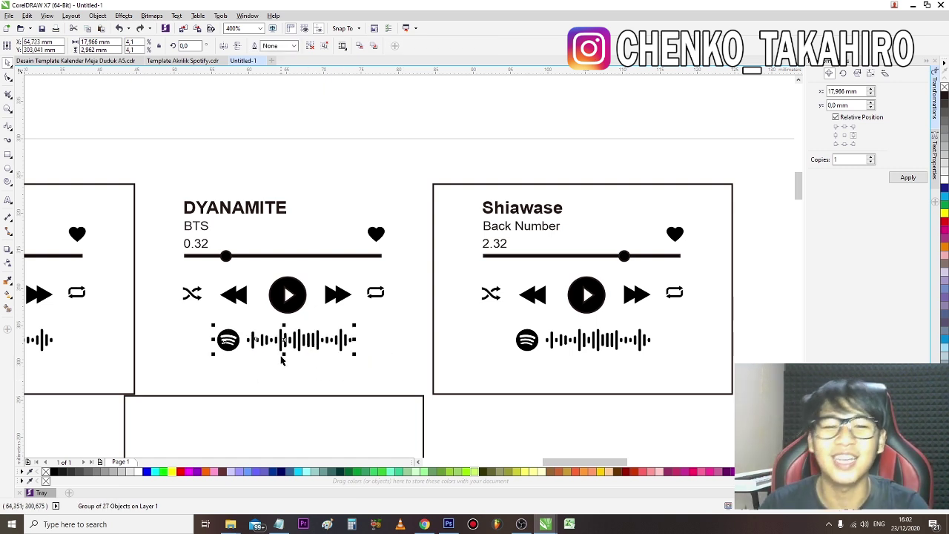
- Move the empty outline rectangle back around the DYANAMITE artwork, between the outlines of the two neighbouring cards
left_click(301, 213)
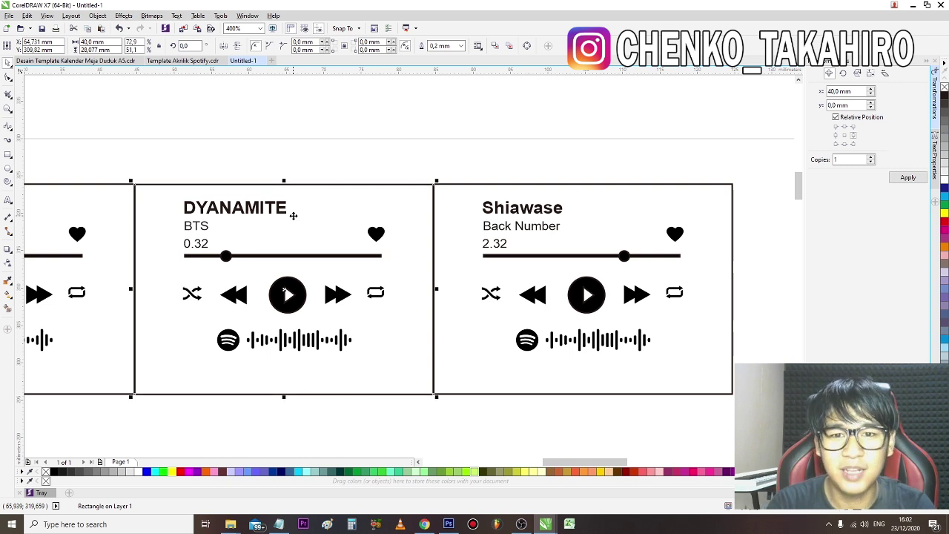
scroll(259, 180, "down", 1)
scroll(252, 167, "down", 3)
- Delete the large Kimi No Uso player artwork from the lower half of the page
scroll(239, 235, "up", 3)
scroll(179, 265, "down", 3)
scroll(155, 364, "up", 2)
left_click_drag(121, 276, 388, 432)
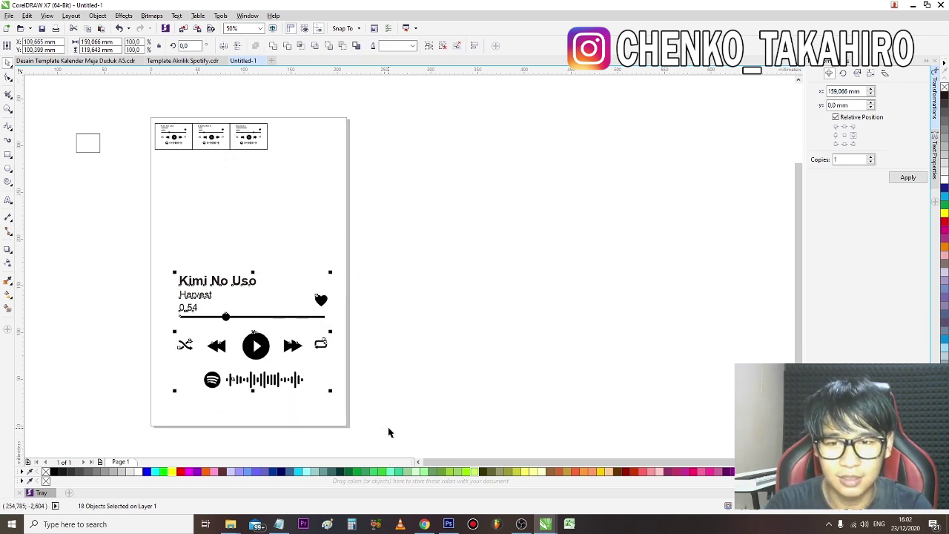
key("Delete")
- Move the whole row of three player cards about 40 mm to the right on the page
left_click_drag(138, 105, 304, 173)
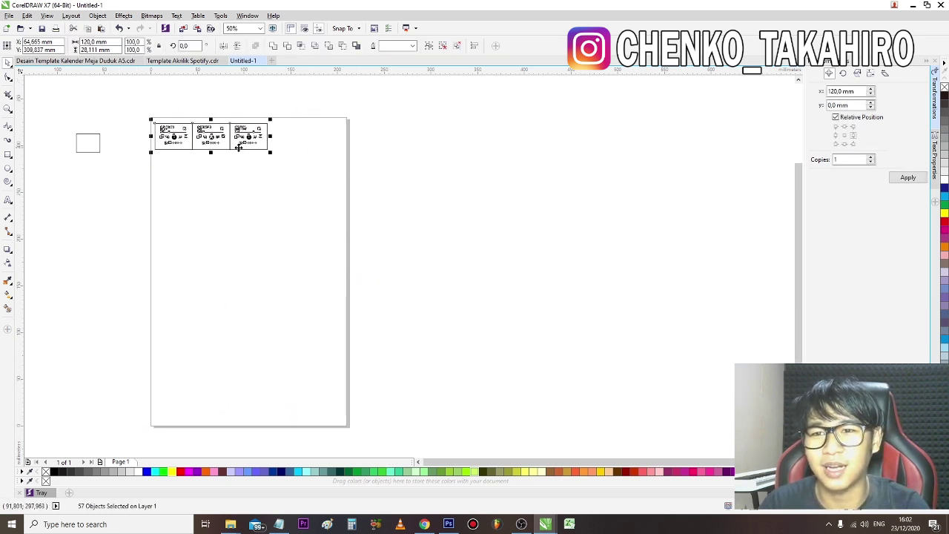
left_click_drag(248, 144, 283, 147)
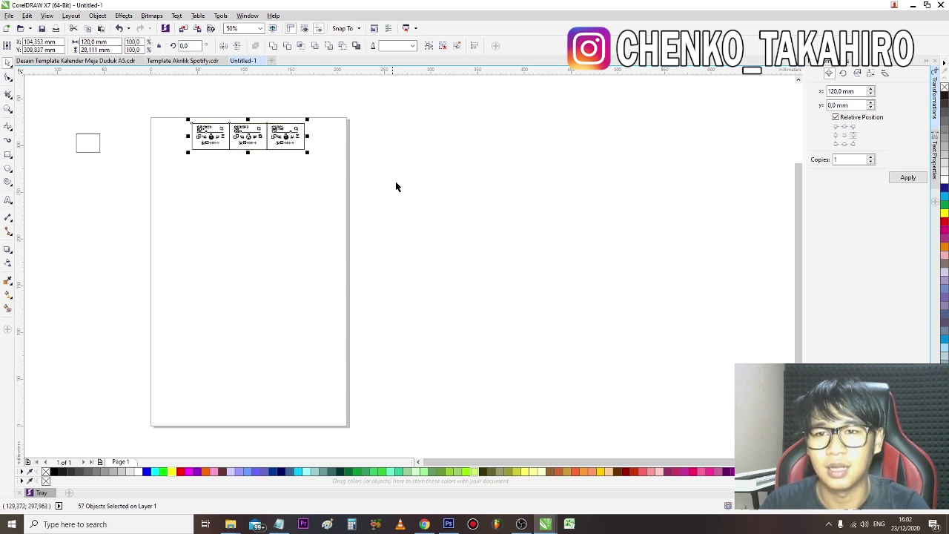
left_click(186, 127)
- Move the small 25 × 20 mm rectangle from beside the page to just above the Kimi No Uso card and deselect it
scroll(194, 131, "up", 2)
scroll(138, 191, "down", 3)
scroll(122, 195, "up", 1)
left_click_drag(123, 190, 247, 159)
scroll(249, 158, "up", 2)
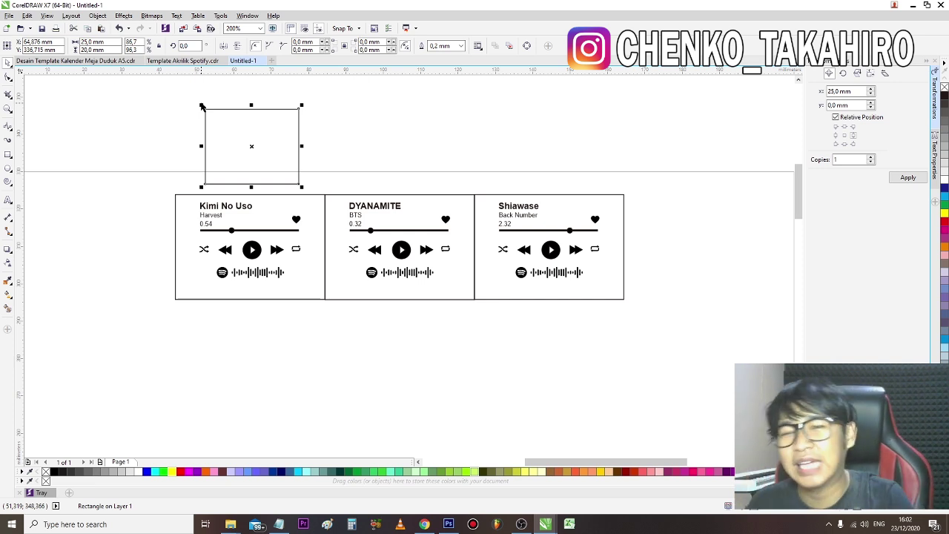
left_click(331, 140)
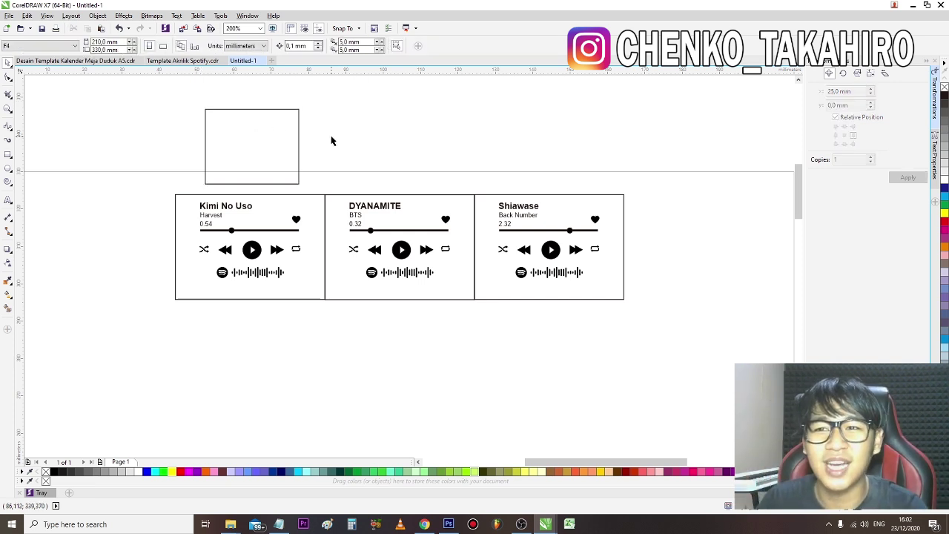
left_click(281, 154)
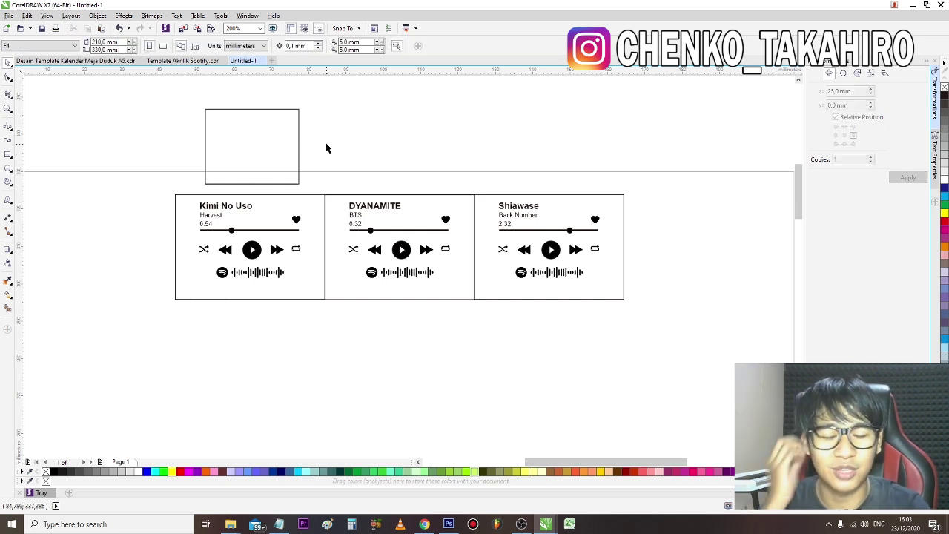
- Move the empty 25 × 20 mm rectangle slightly down toward the Kimi No Uso card and deselect it
left_click(273, 152)
left_click_drag(274, 156, 273, 157)
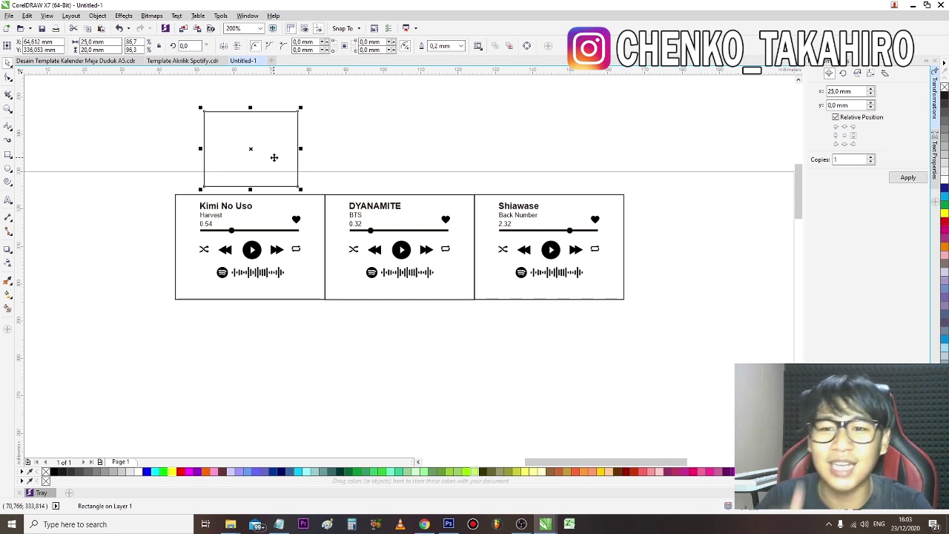
left_click(358, 159)
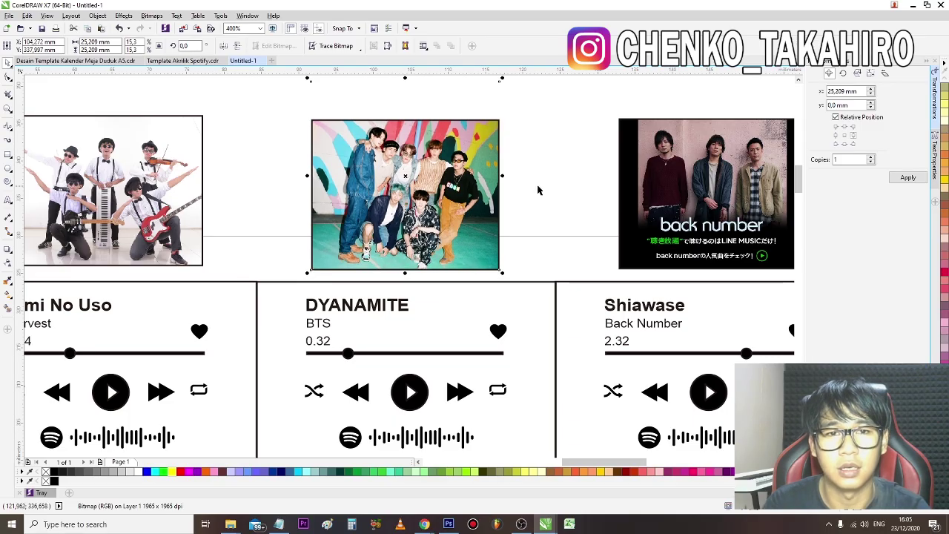
- Set the outline width of the three photo frames above the cards to Hairline
left_click(538, 193)
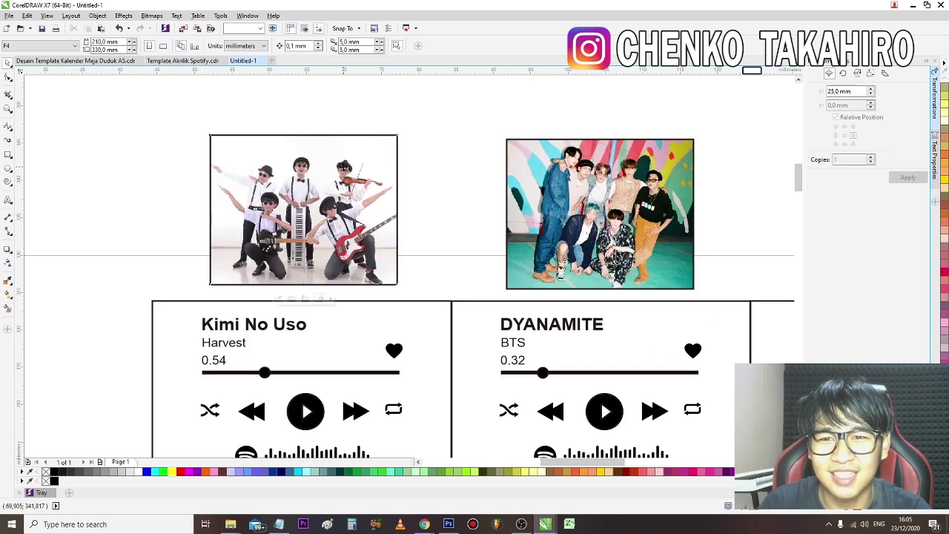
left_click(323, 189)
left_click_drag(262, 132, 709, 242)
left_click(413, 46)
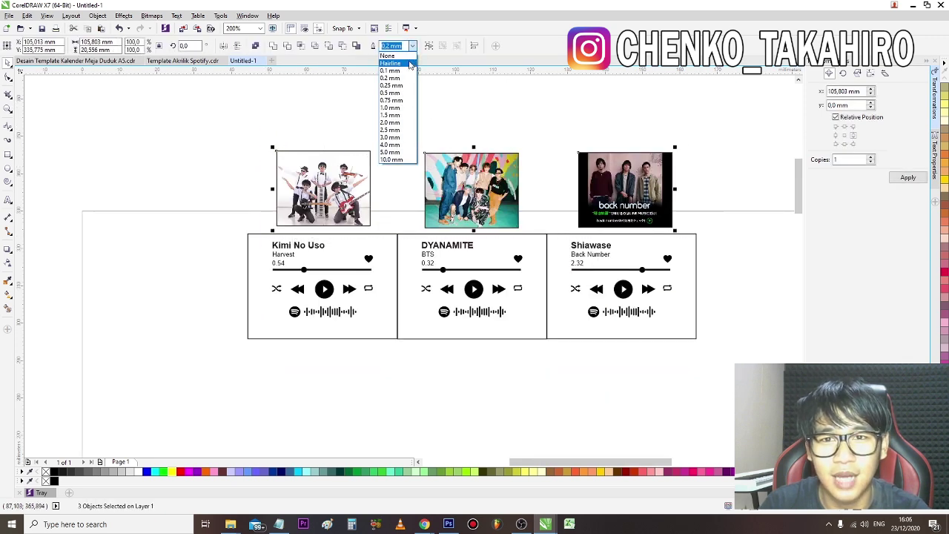
left_click(390, 56)
- Set the outline width of the Kimi No Uso, DYANAMITE and Shiawase card rectangles to Hairline, one after another
left_click(244, 271)
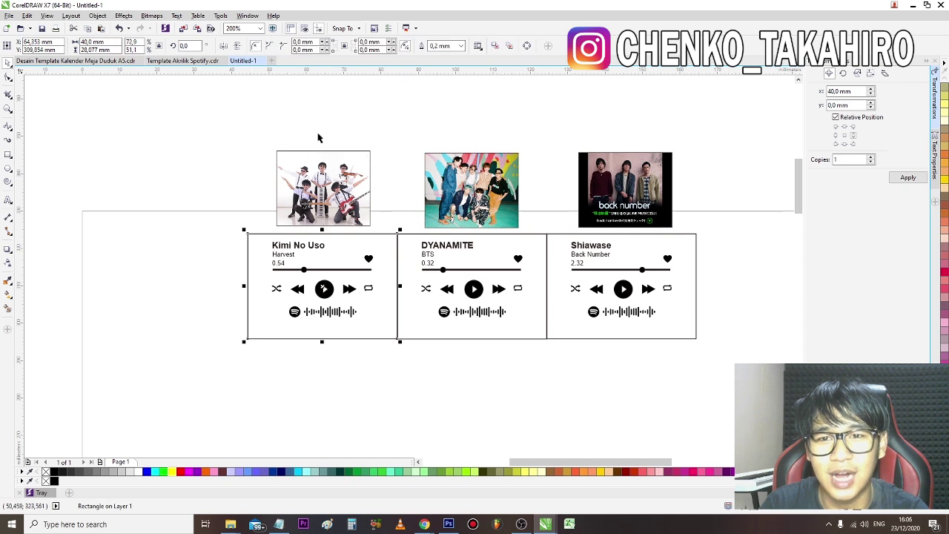
left_click(461, 47)
left_click(464, 73)
left_click(542, 259)
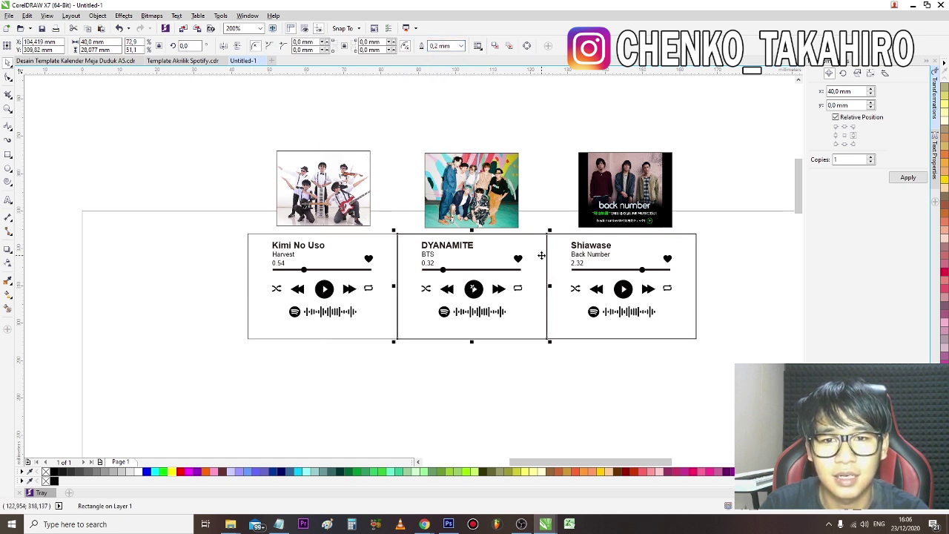
left_click(461, 46)
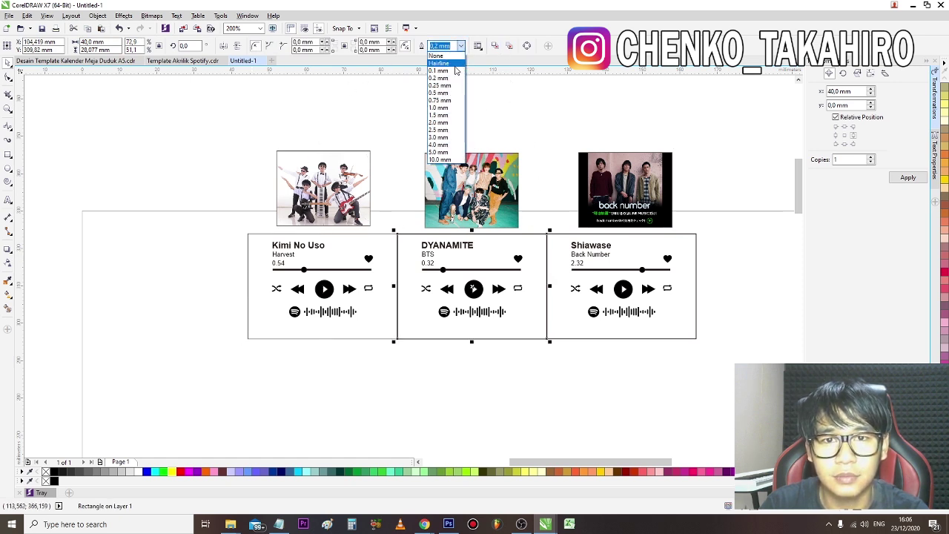
left_click(439, 57)
left_click(694, 260)
left_click(461, 46)
left_click(462, 74)
left_click(759, 244)
- Move all three cards together with their photos down about 29 mm so that everything lies inside the page
scroll(368, 190, "down", 3)
left_click_drag(303, 165, 444, 251)
left_click(477, 250)
scroll(408, 228, "up", 4)
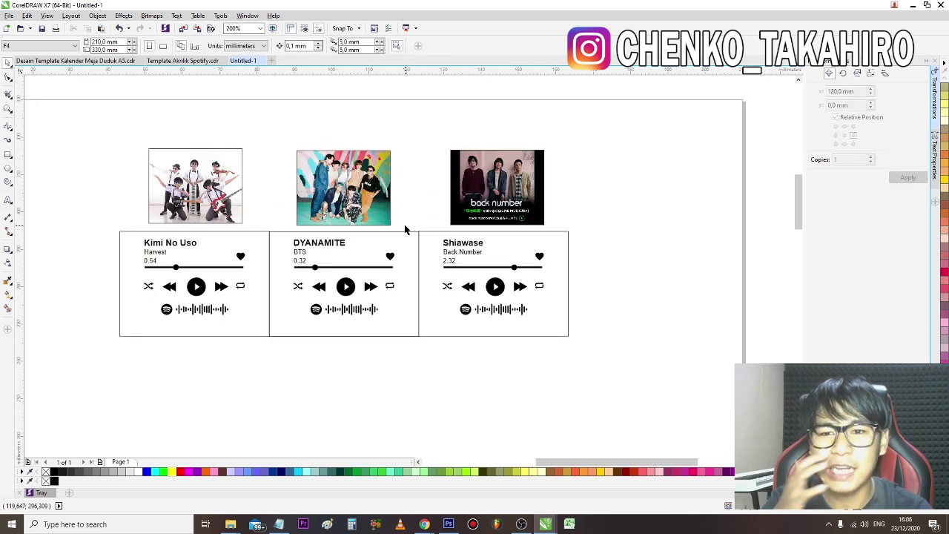
- Mirror all cards and photos horizontally as one selection, move them up about 3 mm and deselect them
scroll(405, 229, "down", 2)
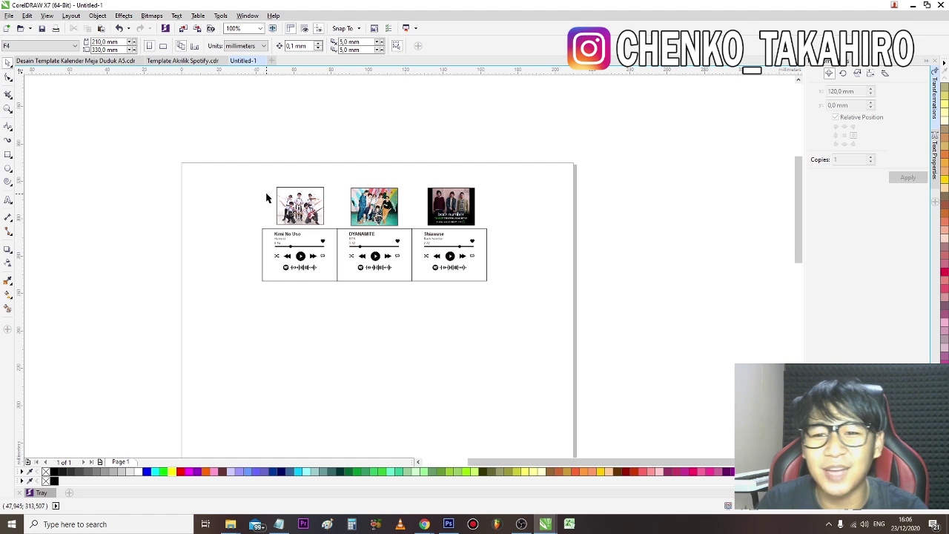
left_click_drag(179, 143, 583, 327)
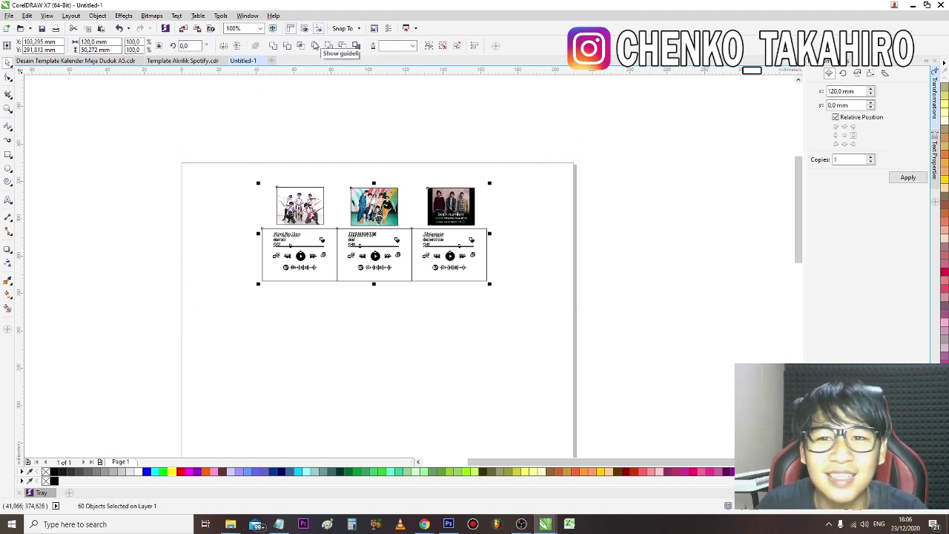
left_click(222, 46)
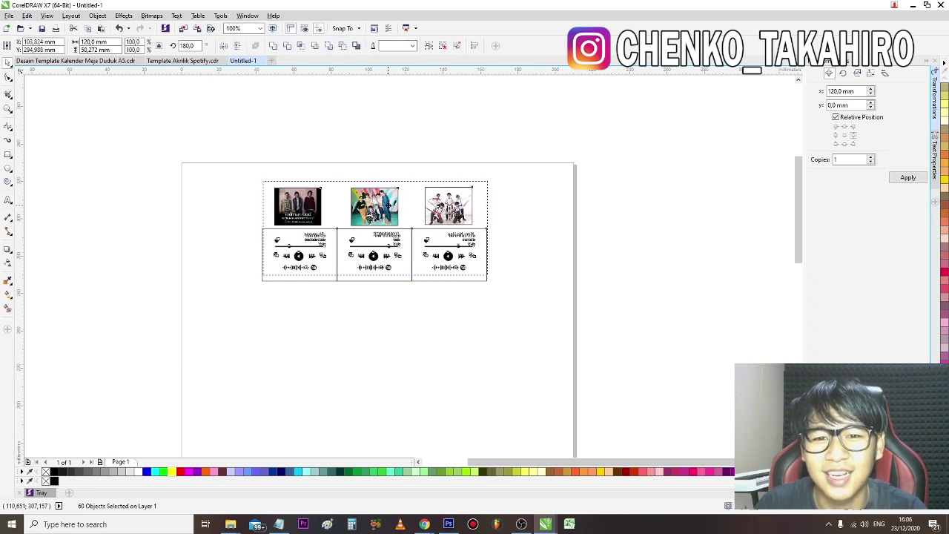
left_click(505, 200)
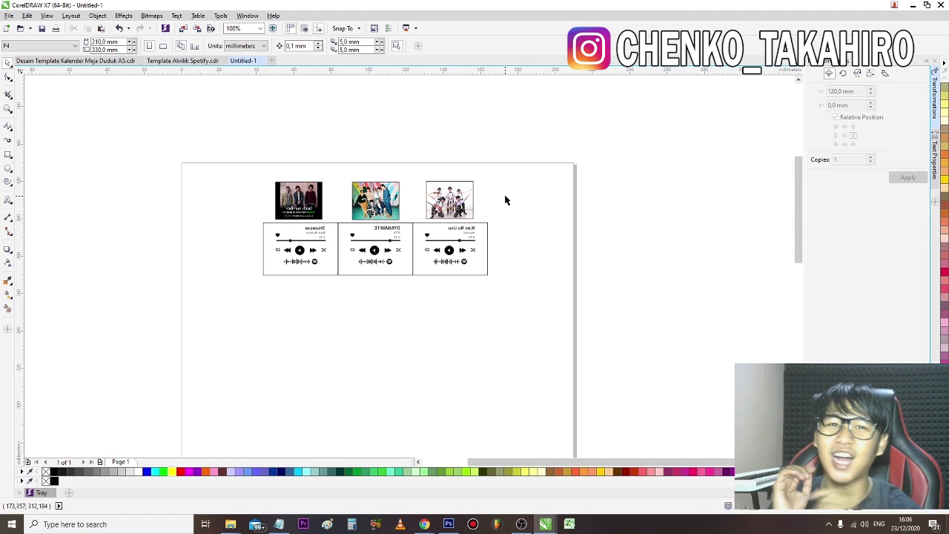